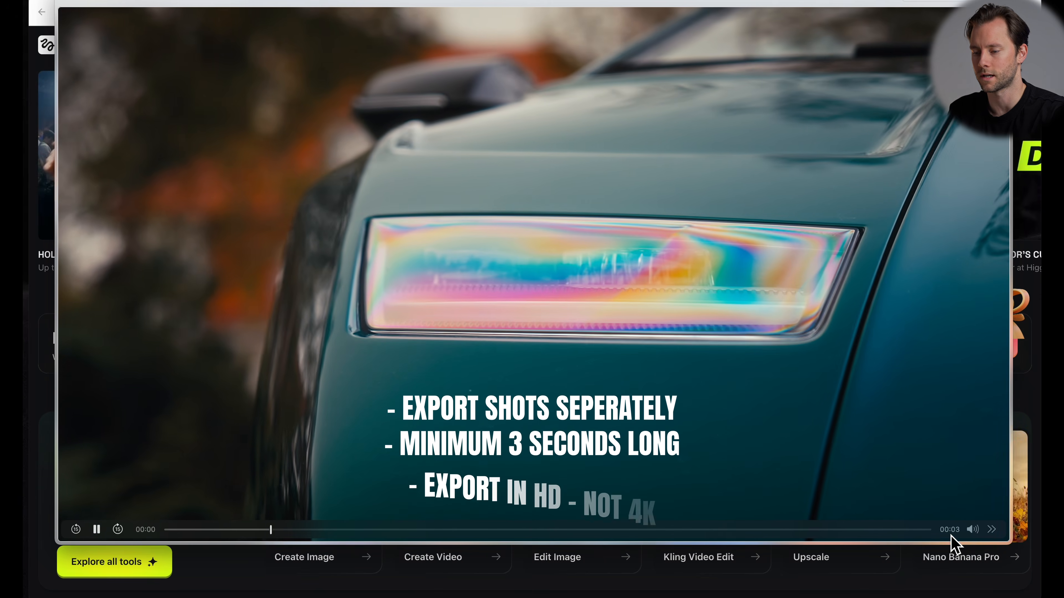
Preview the Shot4 and Shot1 clips in the Lambo shots folder
key("space")
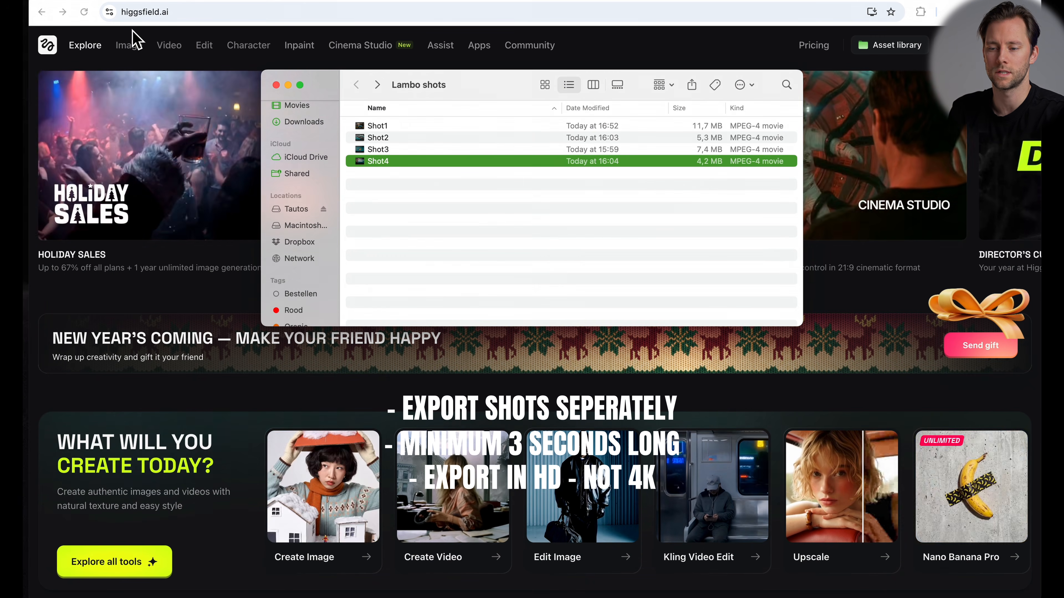
key("space")
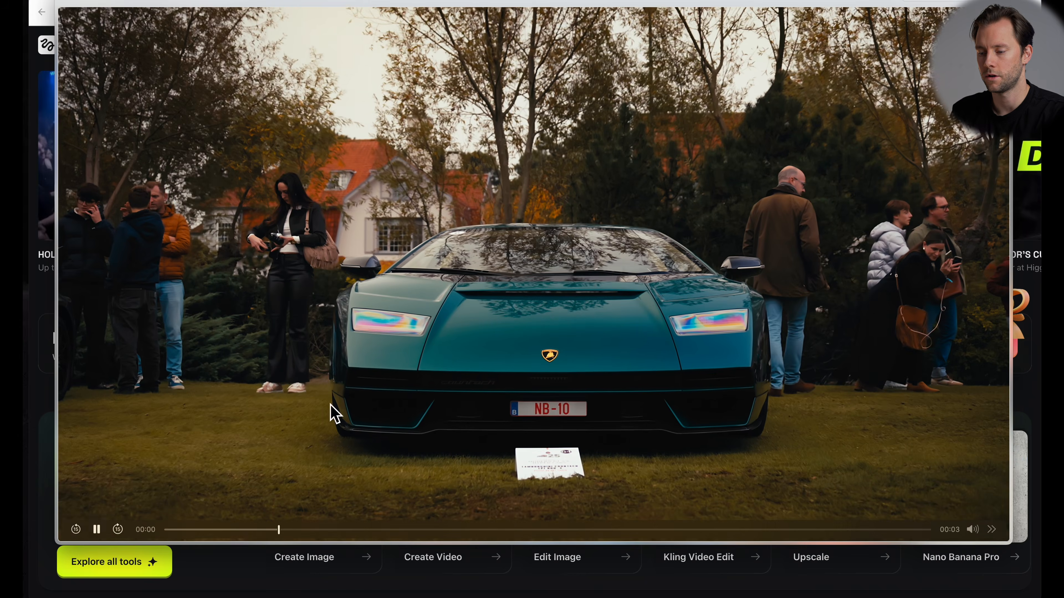
key("space")
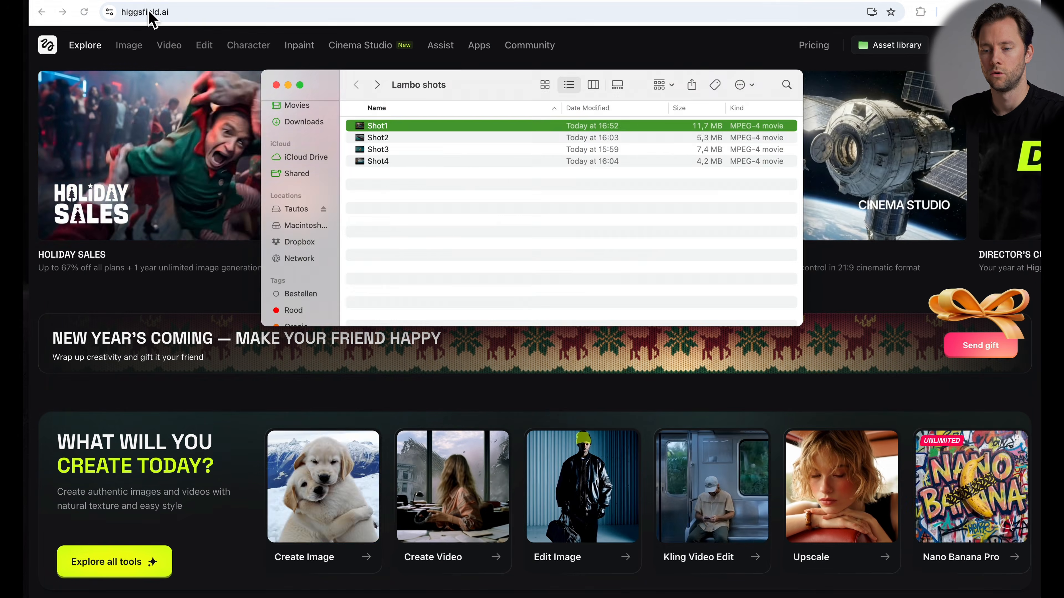
Return to the Higgsfield site in the browser and open its Create Image tool
left_click(150, 9)
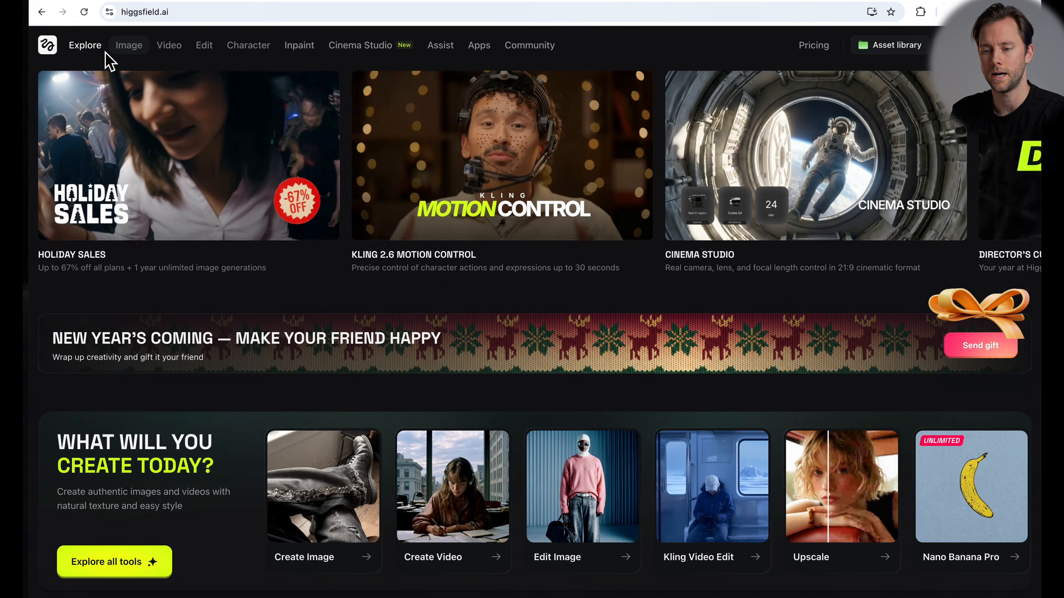
mouse_move(133, 46)
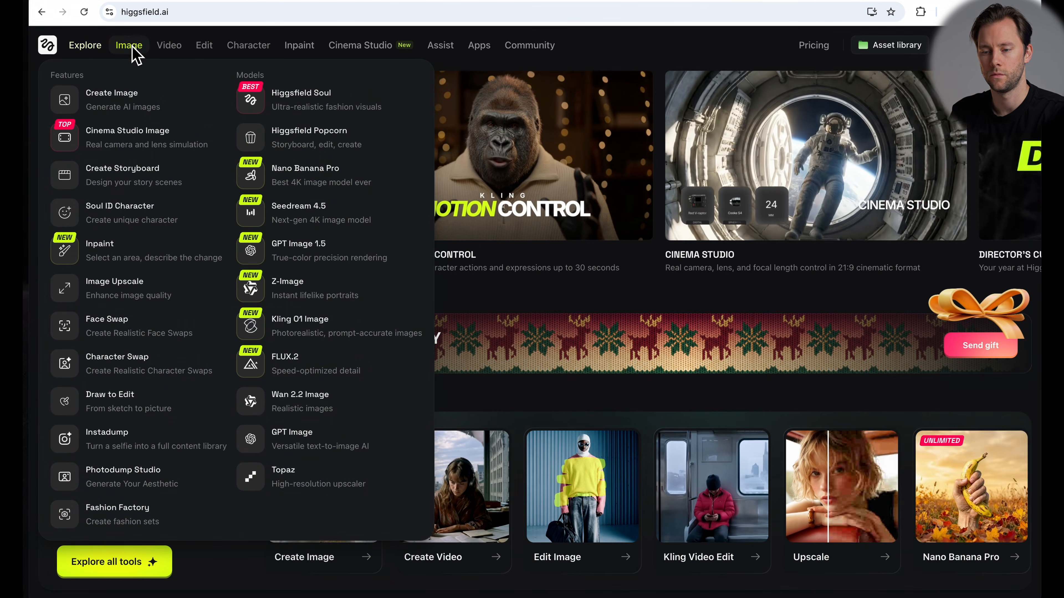
left_click(123, 100)
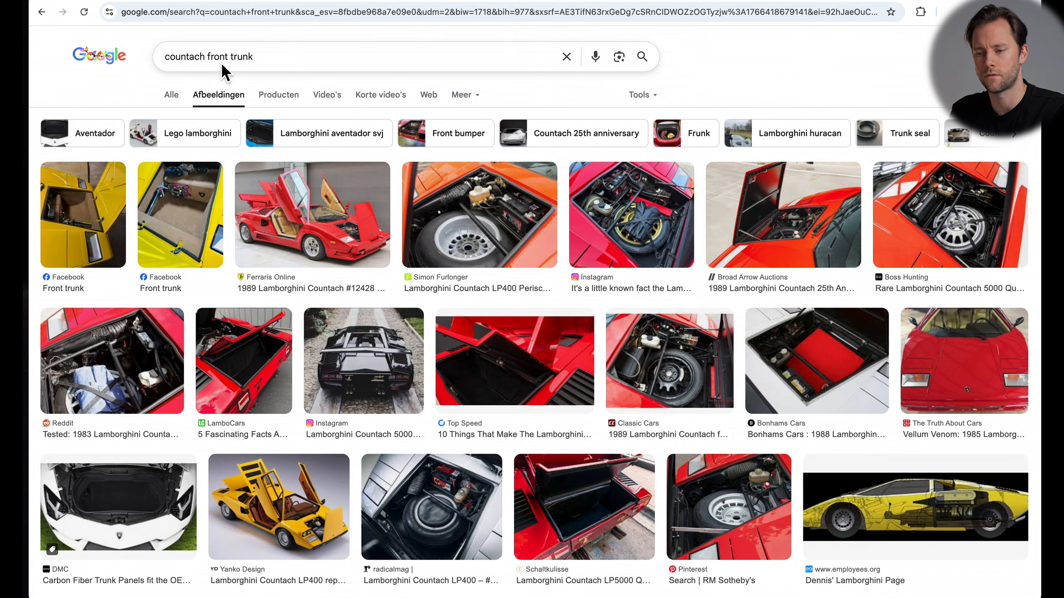
Capture screenshots of the Simon Furlonger and Boss Hunting Countach front trunk photos from the image search results
left_click(486, 216)
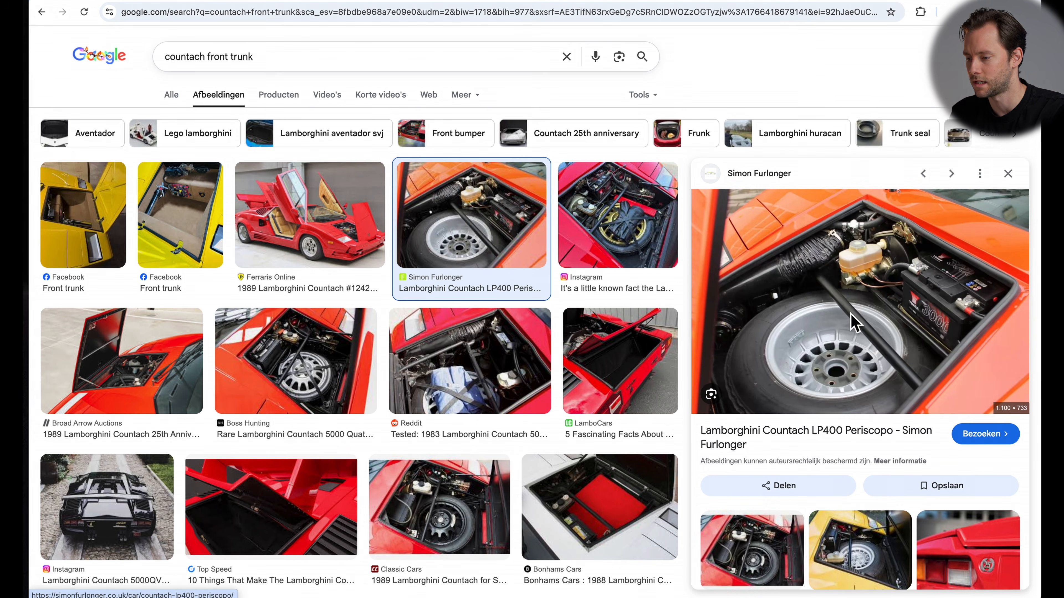
key("super+shift+4")
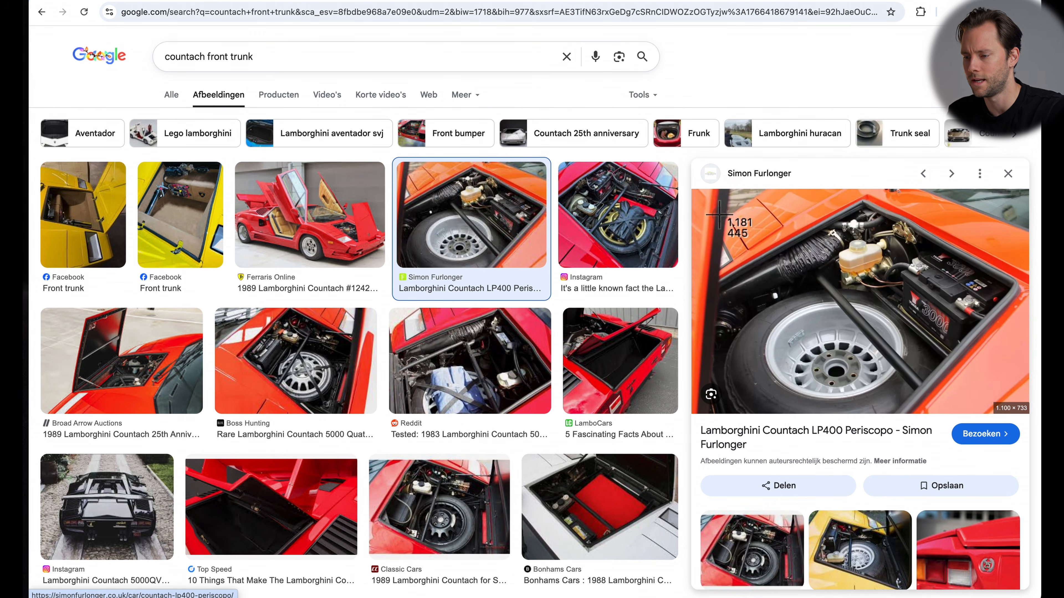
left_click_drag(697, 201, 1032, 413)
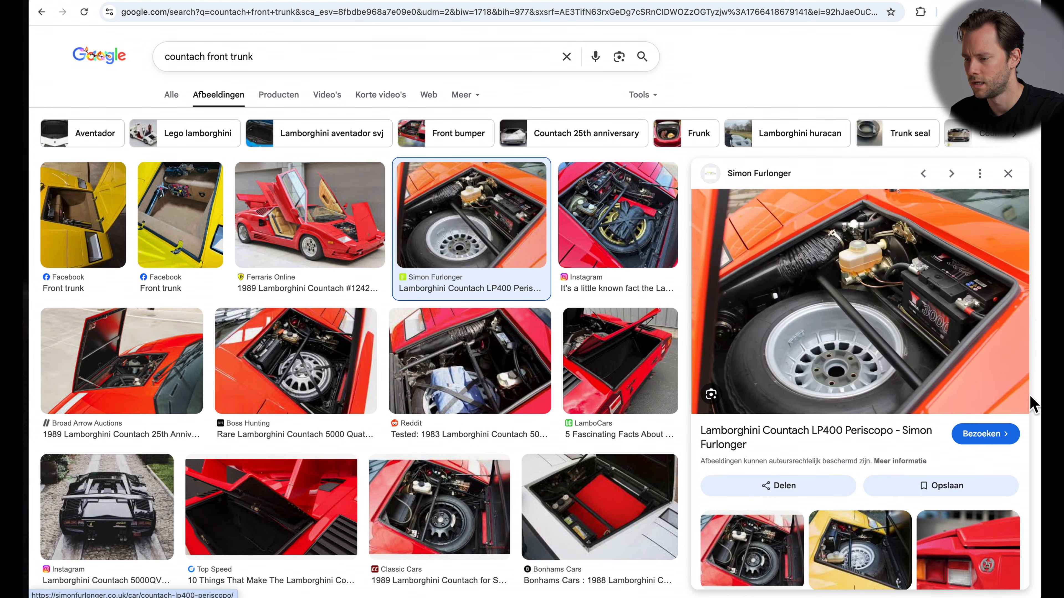
left_click(628, 209)
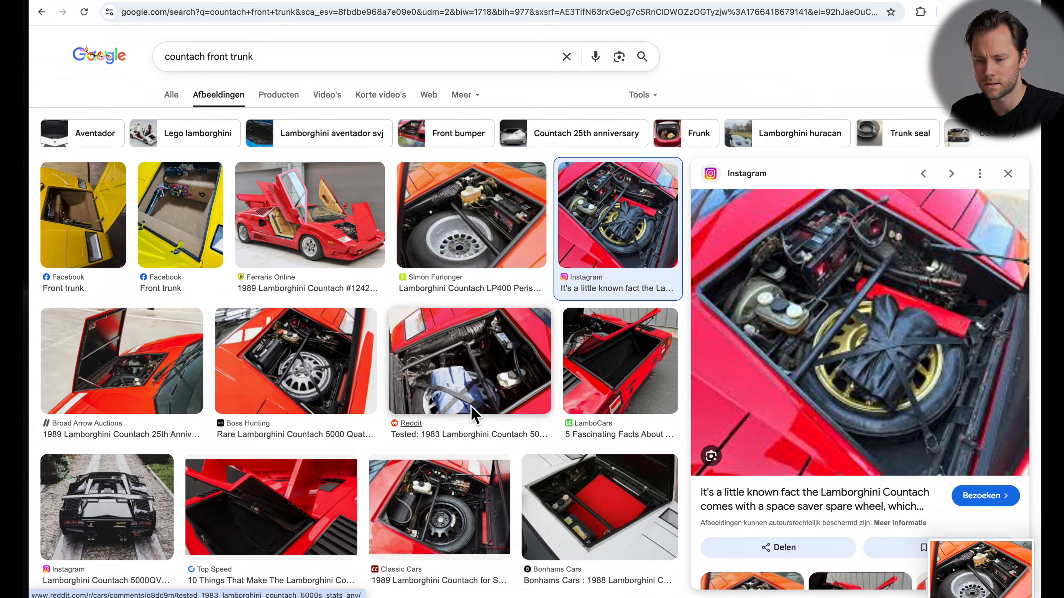
left_click(269, 373)
key("super+shift+4")
left_click_drag(704, 194, 1041, 417)
Capture screenshots of further Countach front trunk photos, including the Broad Arrow Auctions and Pinterest RM Sotheby's ones
left_click(131, 380)
key("super+shift+4")
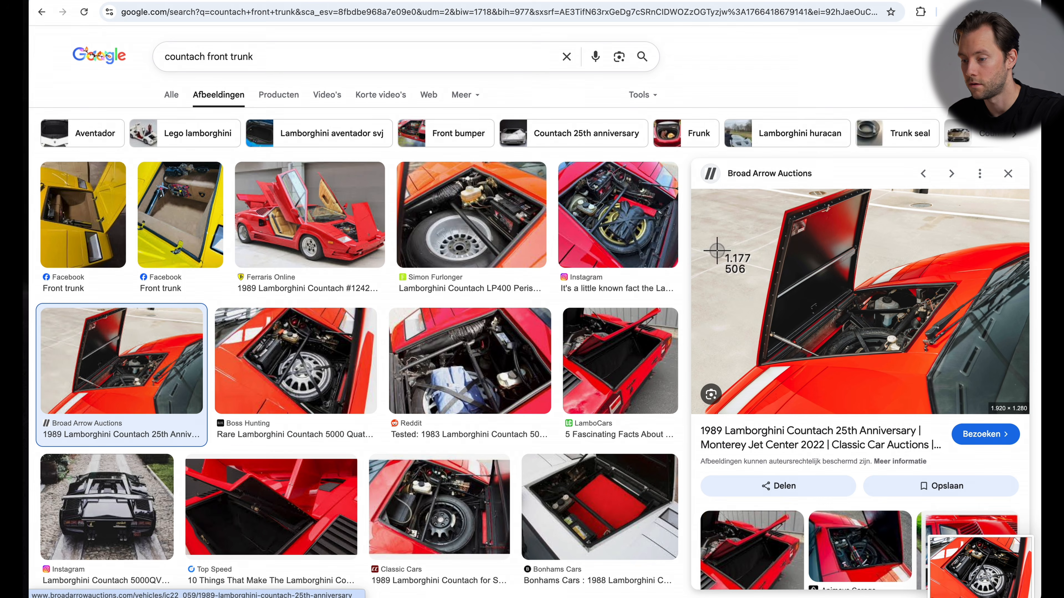
left_click_drag(701, 191, 1029, 384)
left_click(439, 507)
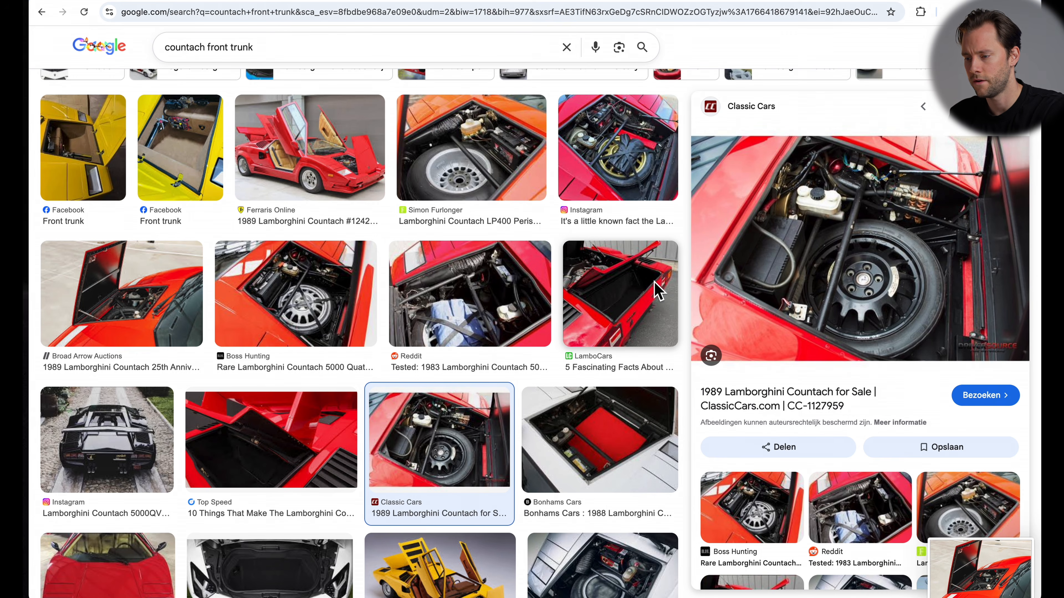
key("super+shift+4")
left_click_drag(692, 134, 1014, 332)
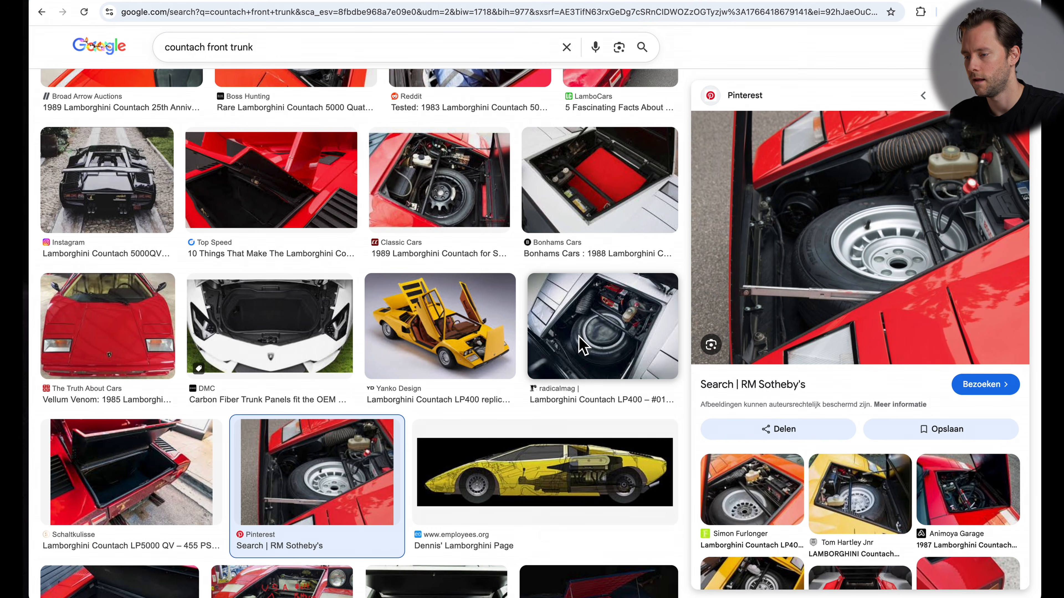
key("super+shift+4")
left_click_drag(692, 111, 1030, 350)
Open the Shot1 clip from the Lambo shots folder in full screen and capture its opening frame as a screenshot
left_click(289, 582)
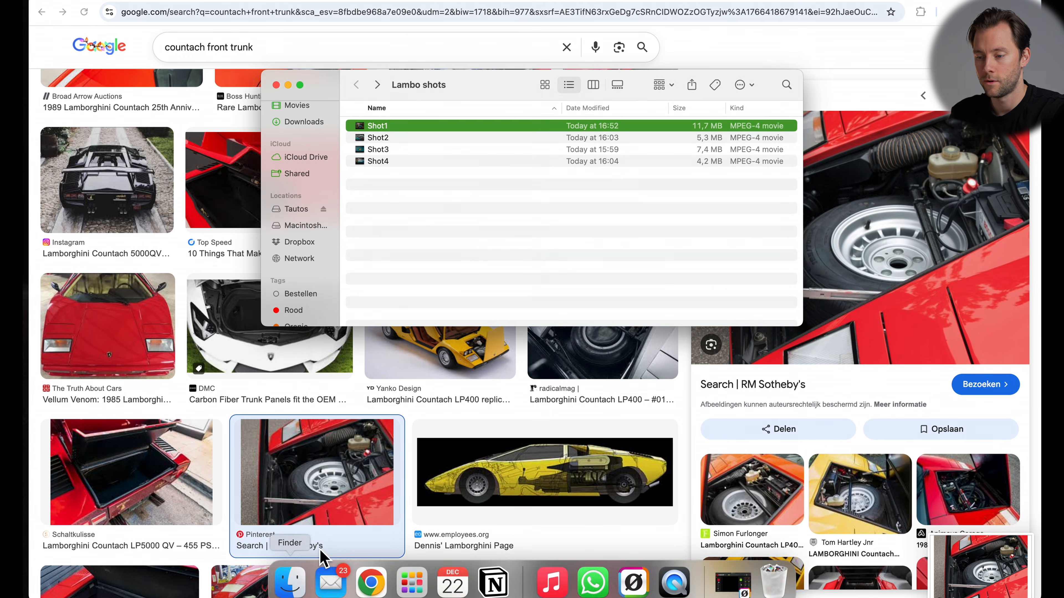
double_click(411, 131)
left_click(59, 12)
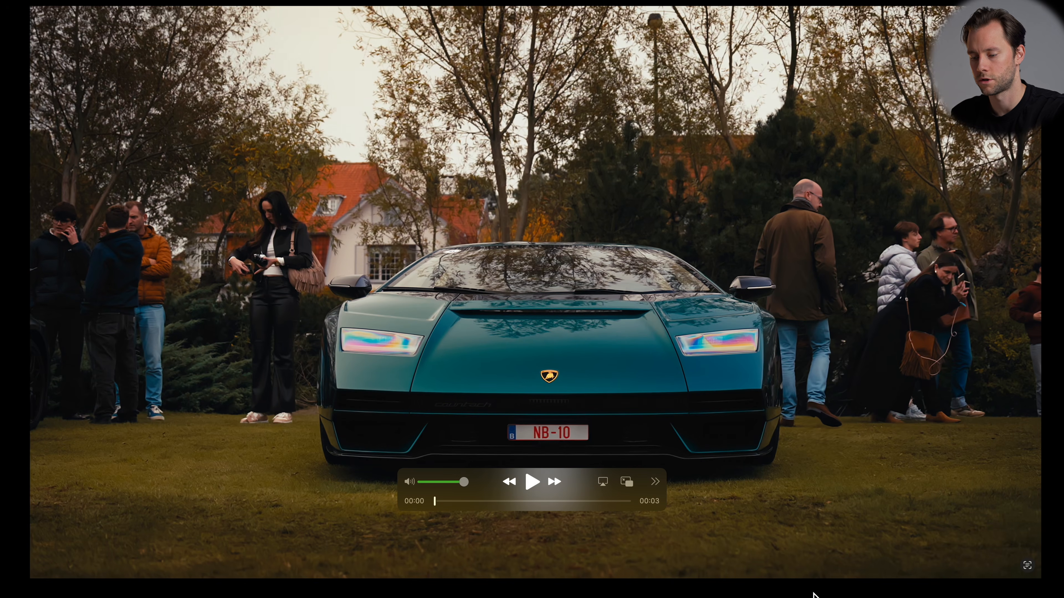
key("super+shift+4")
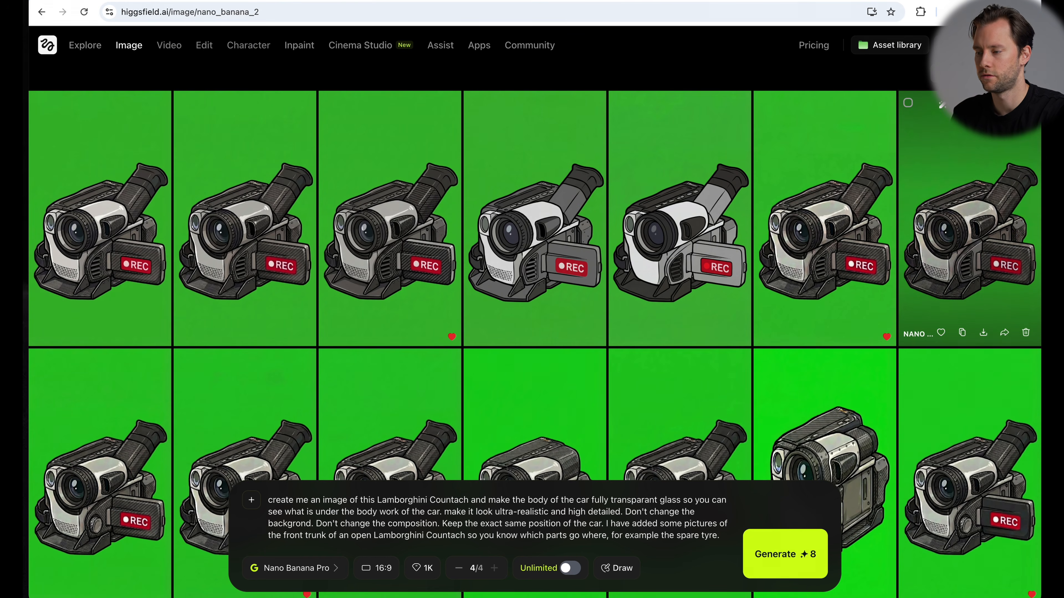
Add the four front trunk screenshots and the Shot1 frame from the desktop as reference images for the Nano Banana Pro prompt
left_click_drag(1041, 145, 920, 170)
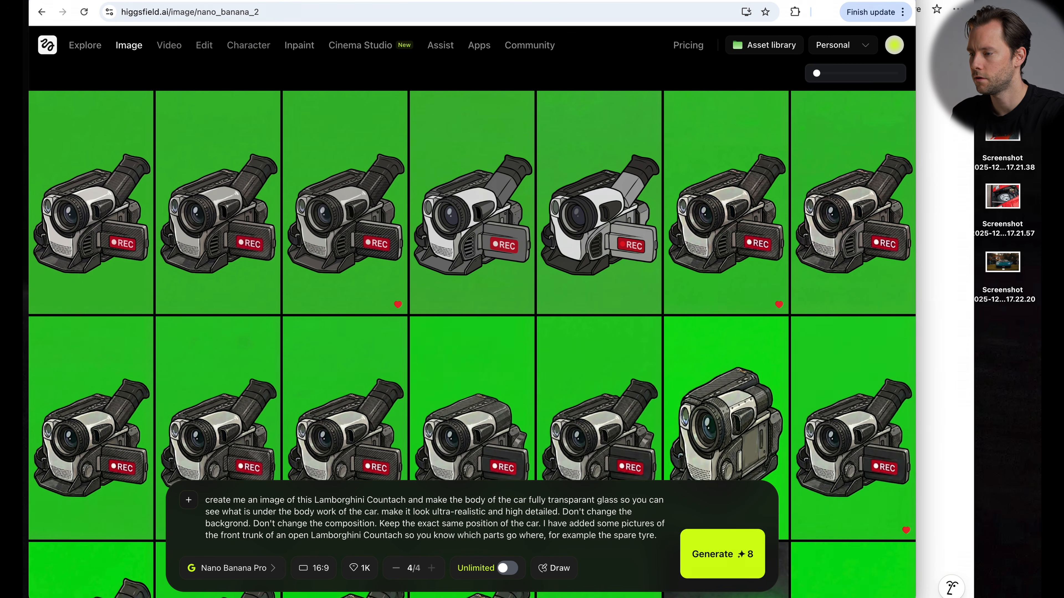
left_click(1002, 162)
left_click(1002, 262, "shift")
left_click_drag(1002, 261, 226, 536)
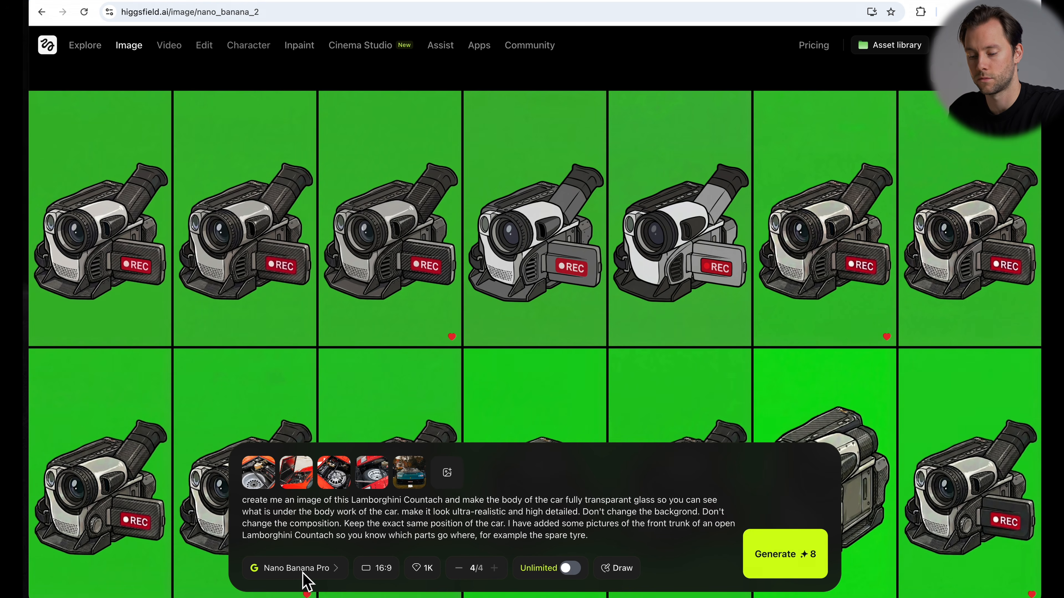
Choose the 16:9 aspect ratio, keep 1K quality, and generate a batch of four images from the transparent glass Lamborghini prompt
left_click(382, 570)
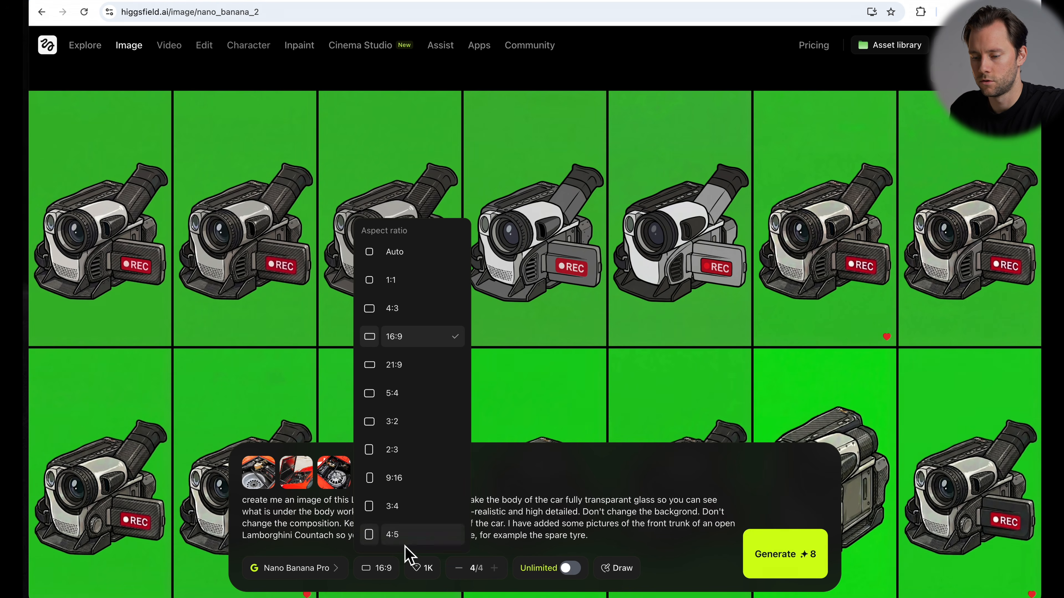
left_click(402, 345)
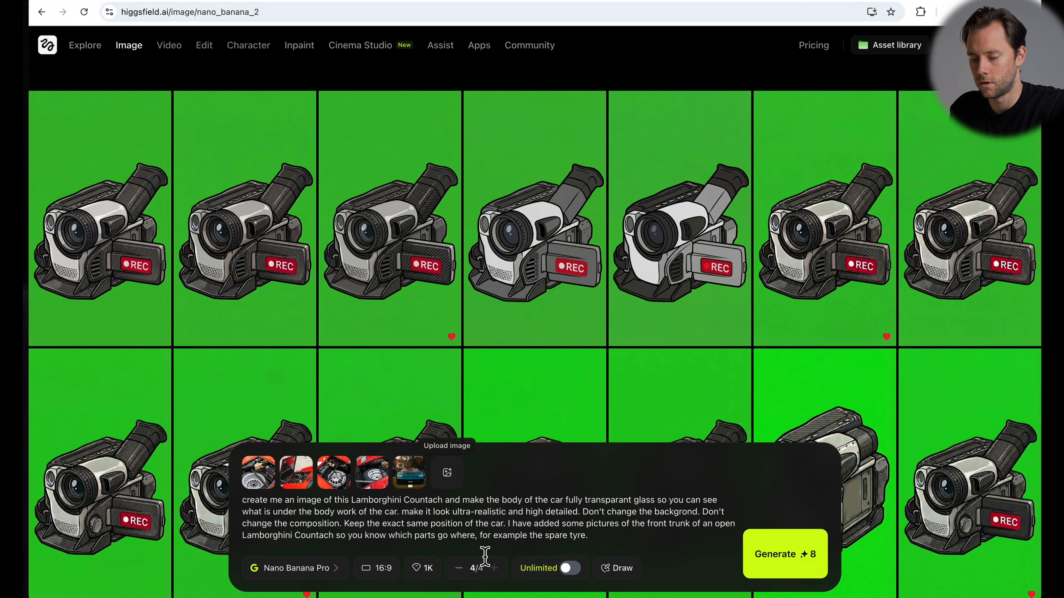
left_click(423, 573)
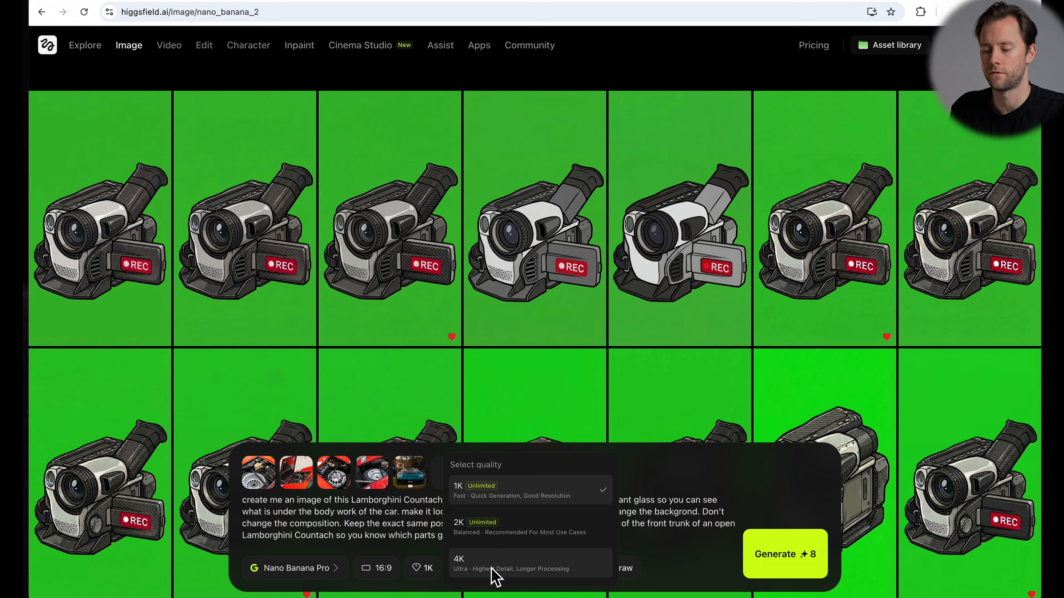
left_click(422, 572)
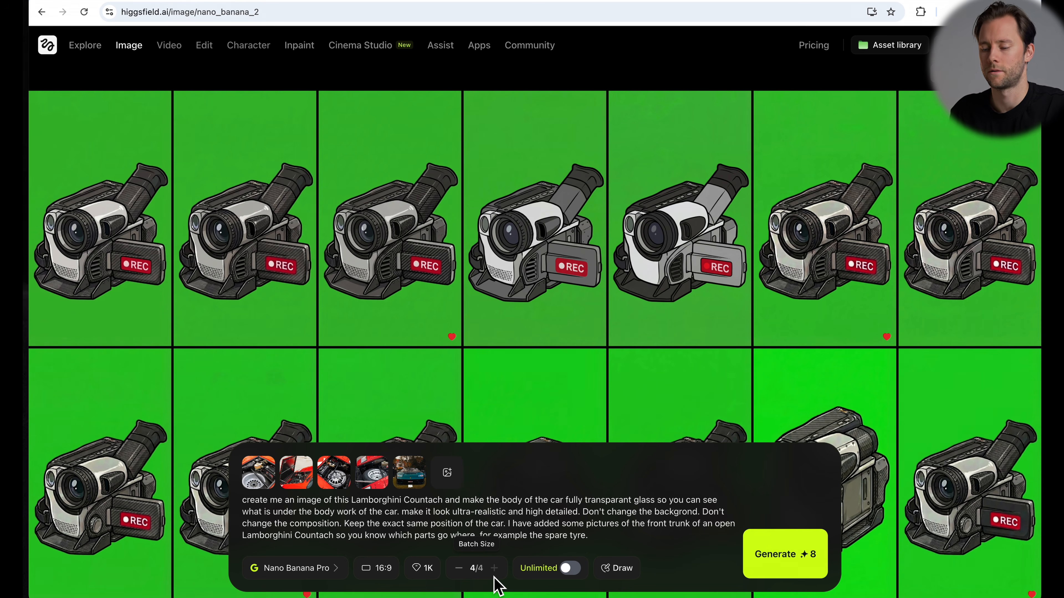
left_click(808, 570)
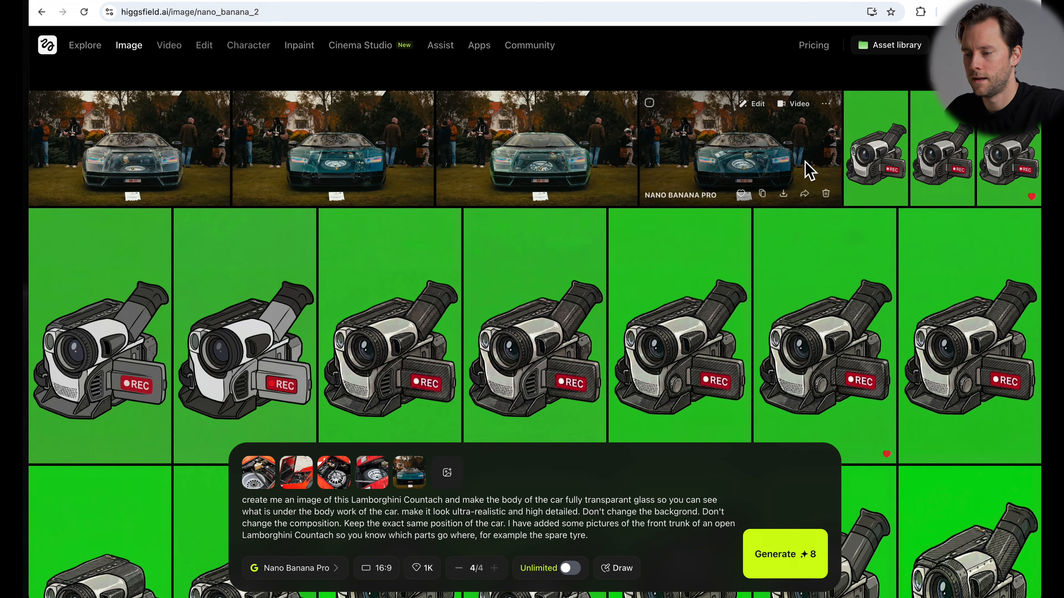
Compare the generated glass-body Lamborghini images at large size, checking the bodywork, visible trunk parts and mirrors
left_click(189, 163)
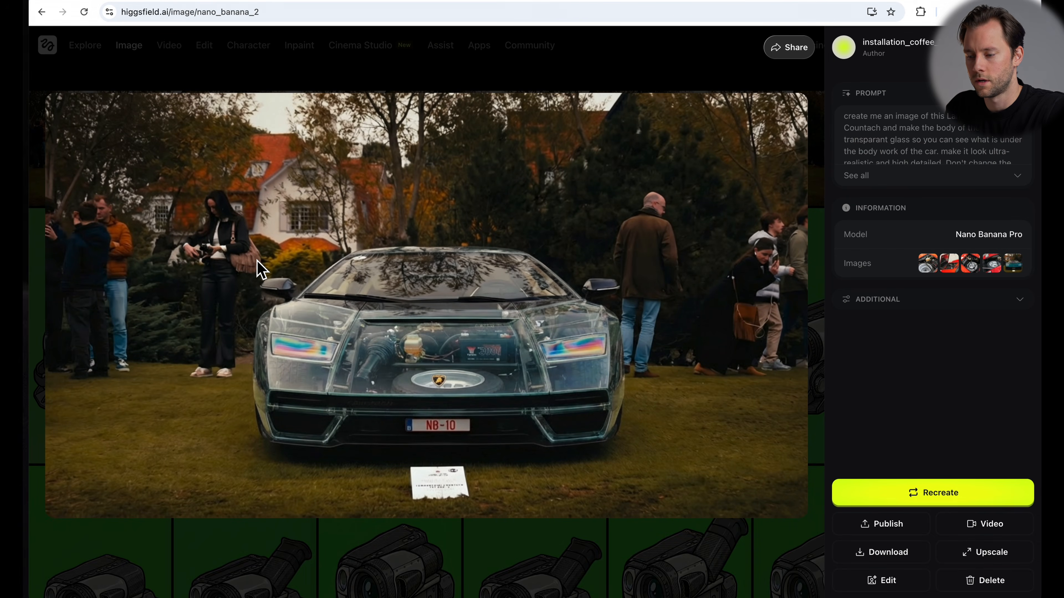
key("Right")
key("Right")
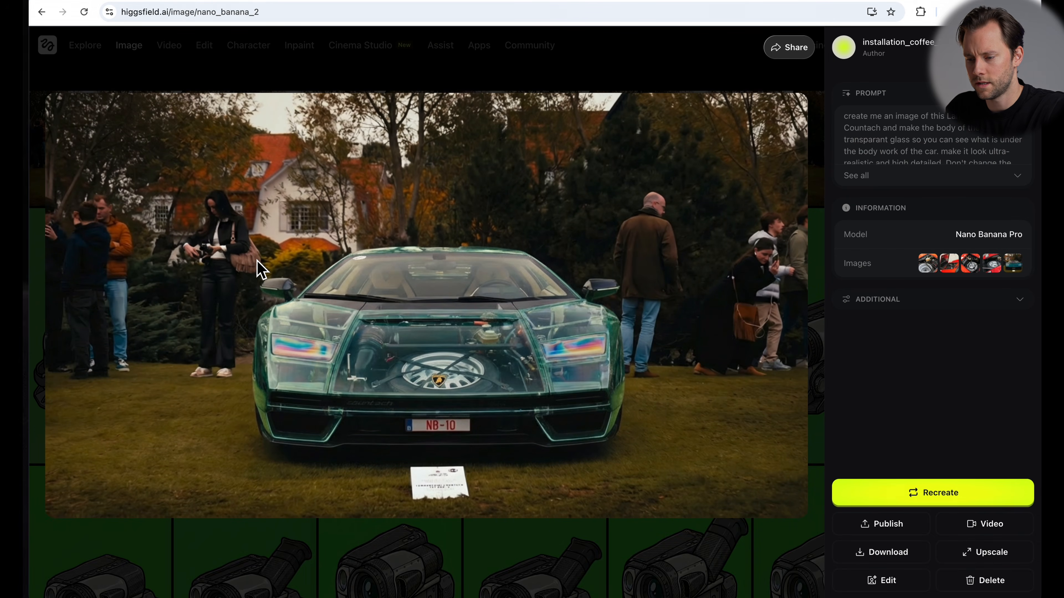
key("Right")
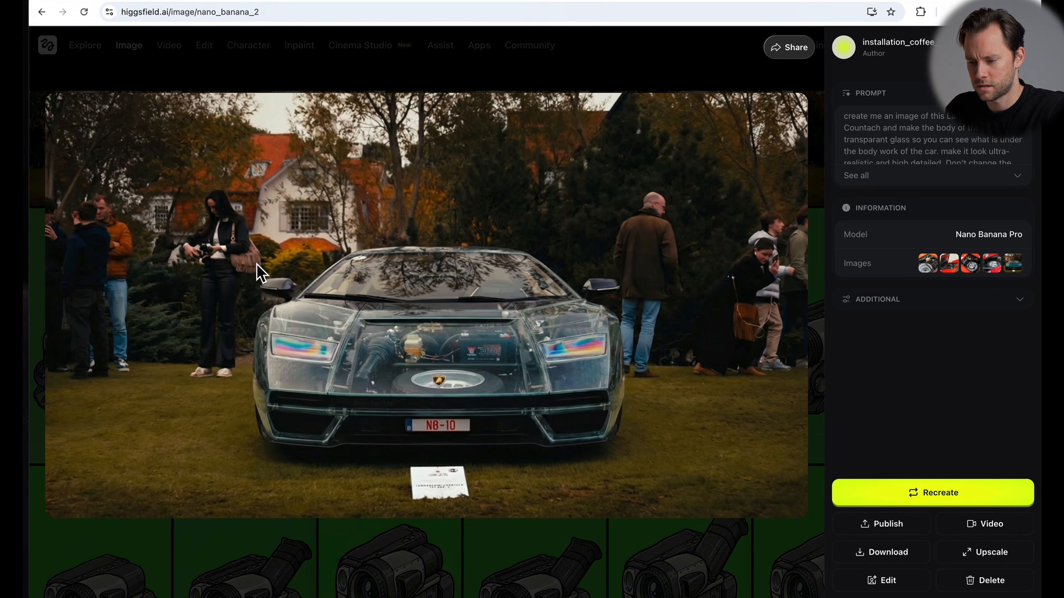
left_click(332, 404)
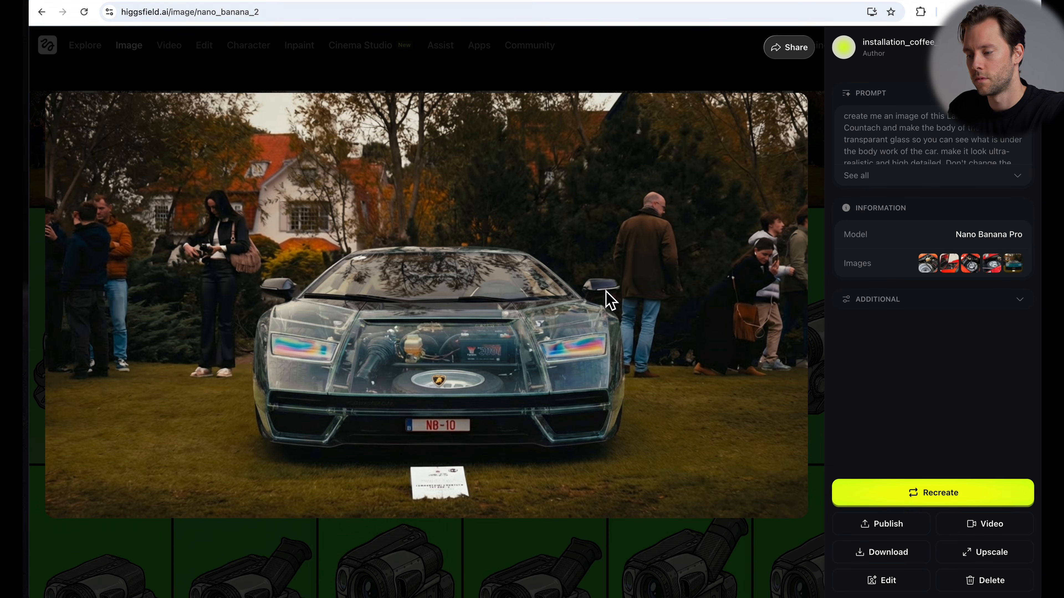
Edit the first glass-body image with the replacement prompt "also make the mirrors from glass" and generate new versions
left_click(896, 586)
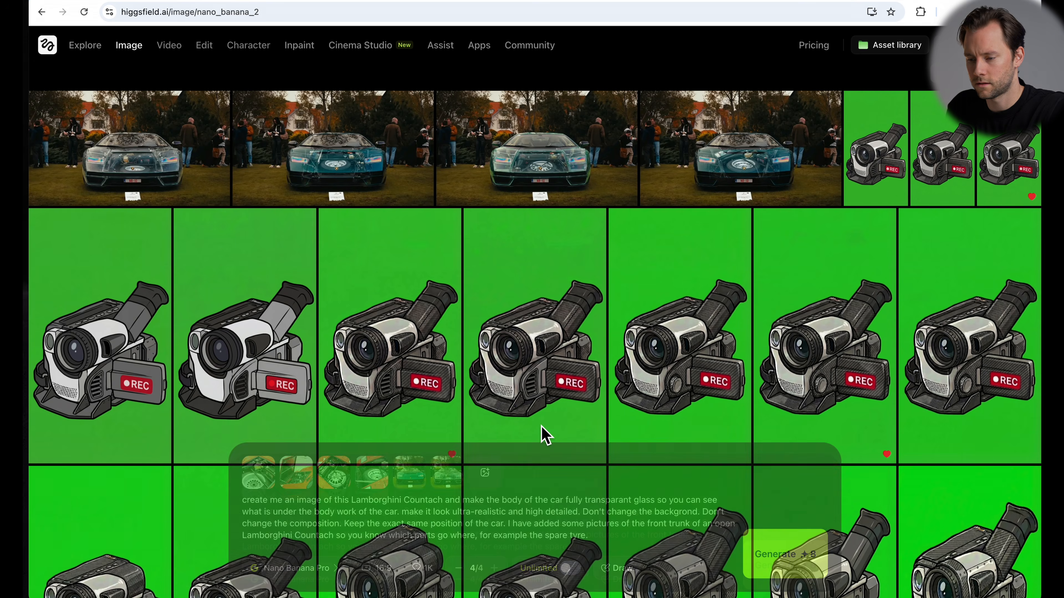
key("super+a")
key("BackSpace")
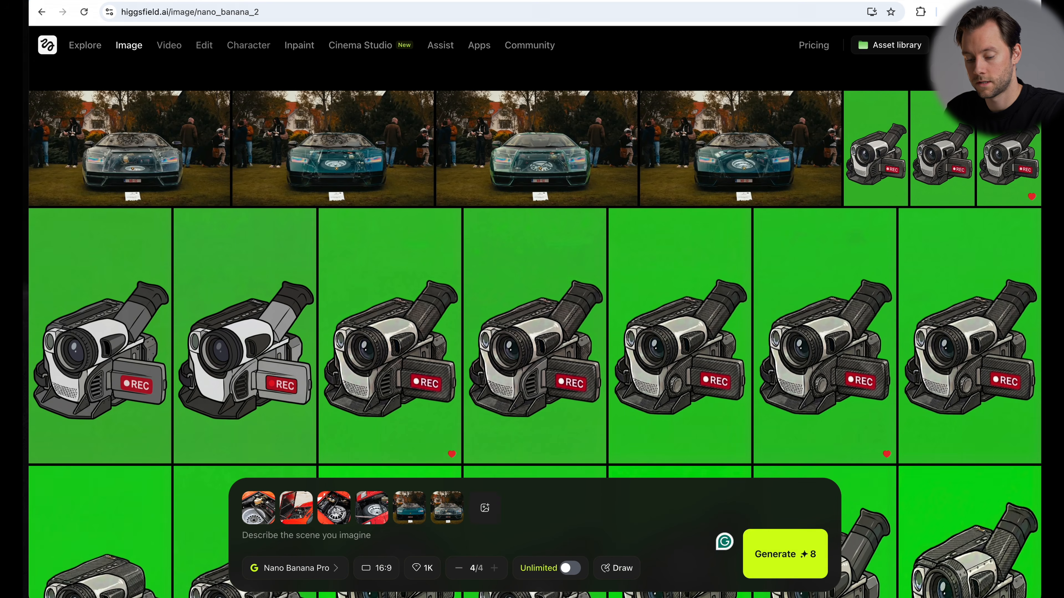
type("als")
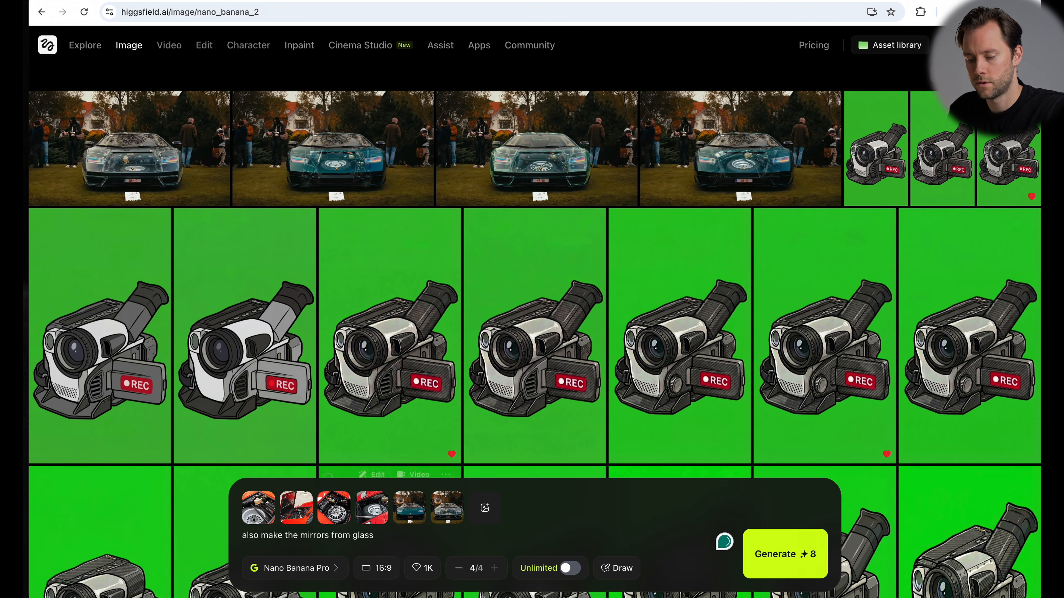
left_click(796, 564)
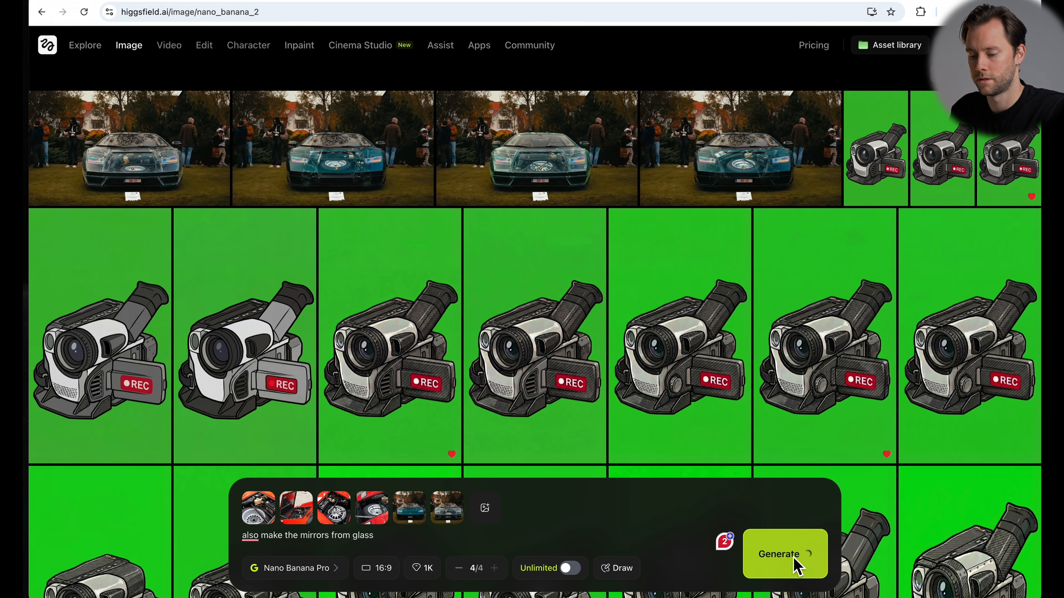
Compare the new mirror variations and send the version with clear glass mirrors and closed doors for editing
left_click(126, 151)
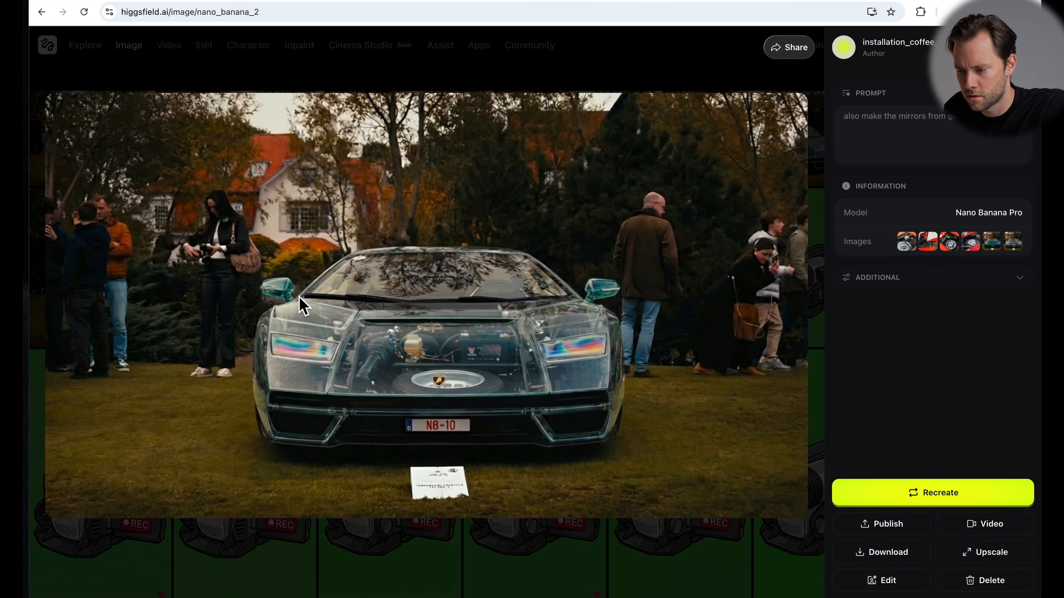
key("Right")
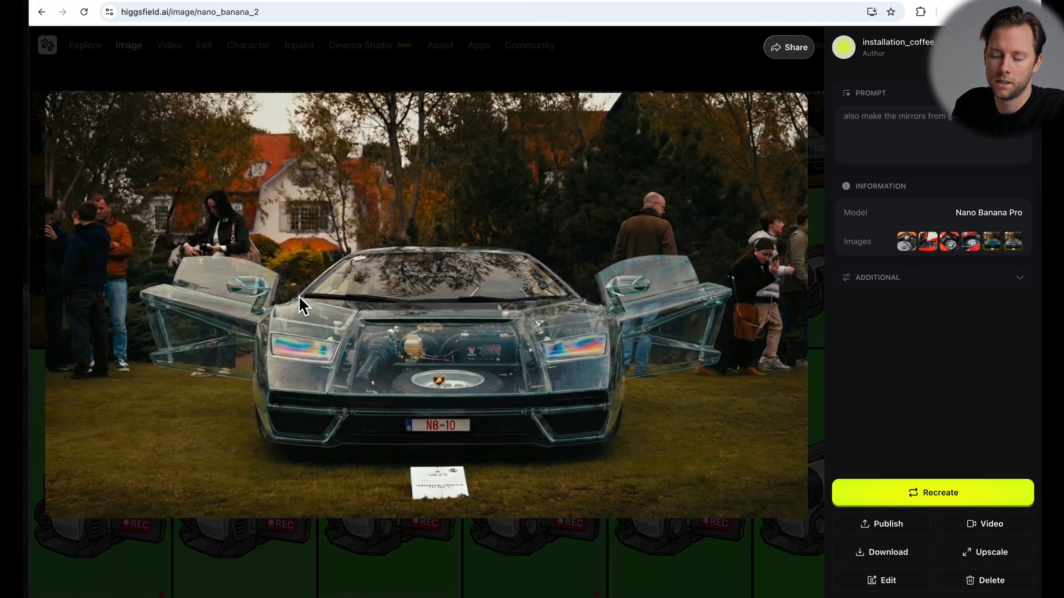
key("Right")
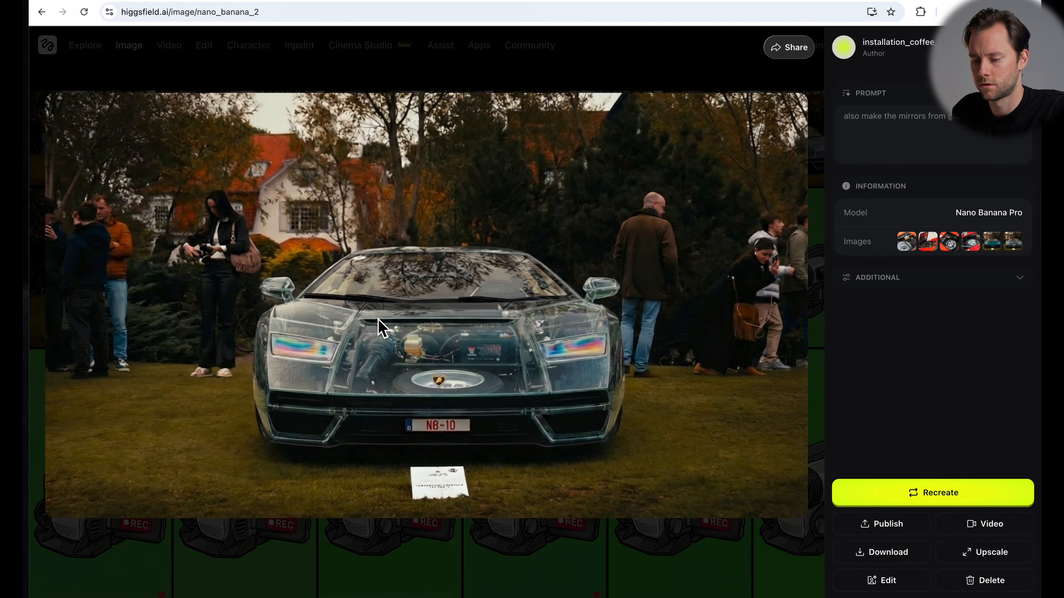
left_click(894, 581)
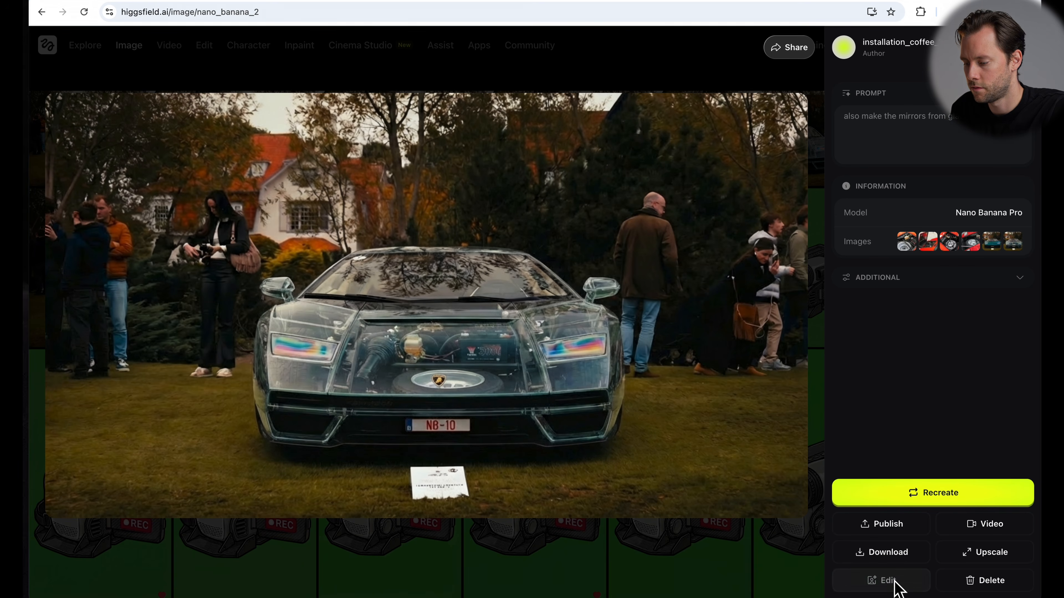
Set the output quality to 4K and replace the prompt with "this is perfect, now make it look 8K, ultra sharp"
left_click(427, 572)
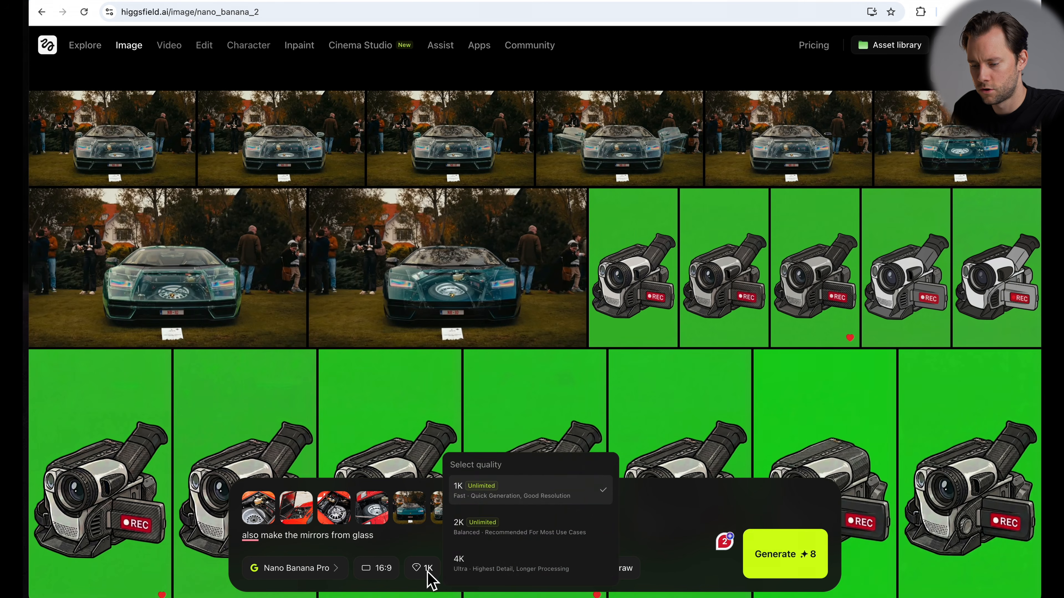
left_click(475, 573)
triple_click(402, 550)
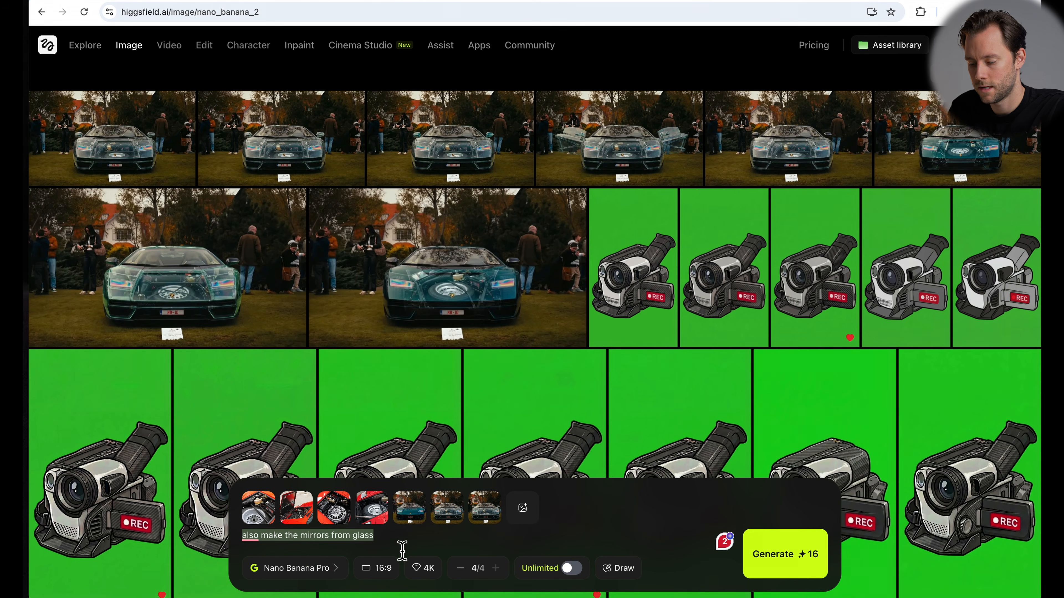
type("this is perfect, now")
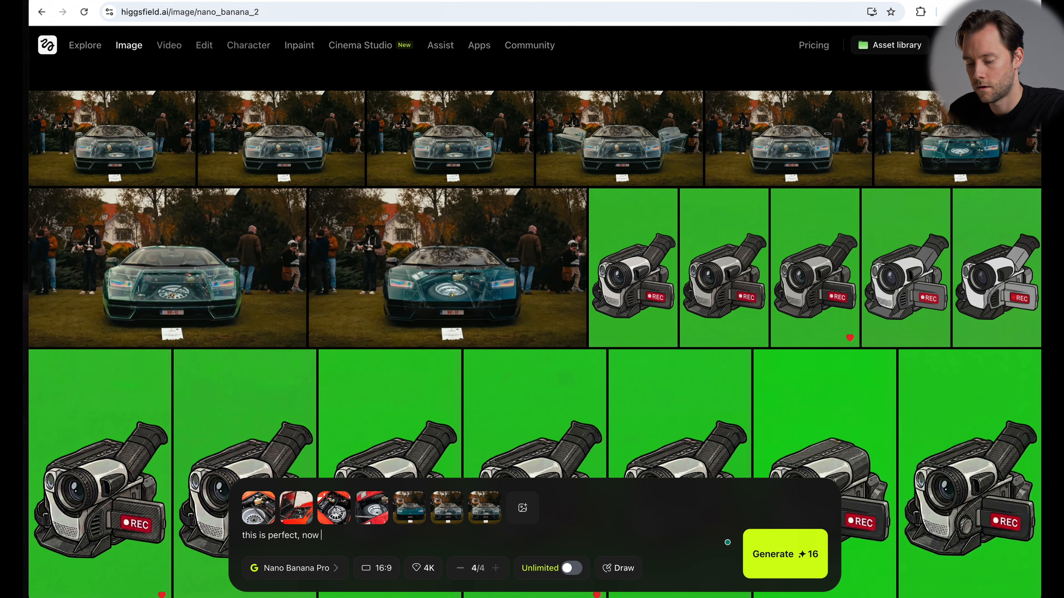
type(" make it look 8K")
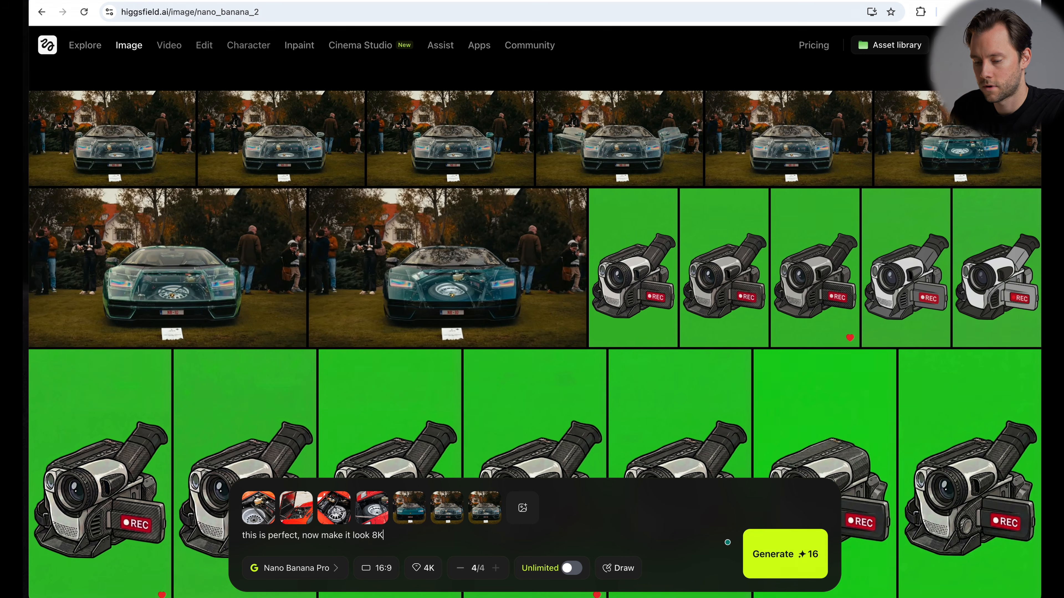
type(", ultra sharp")
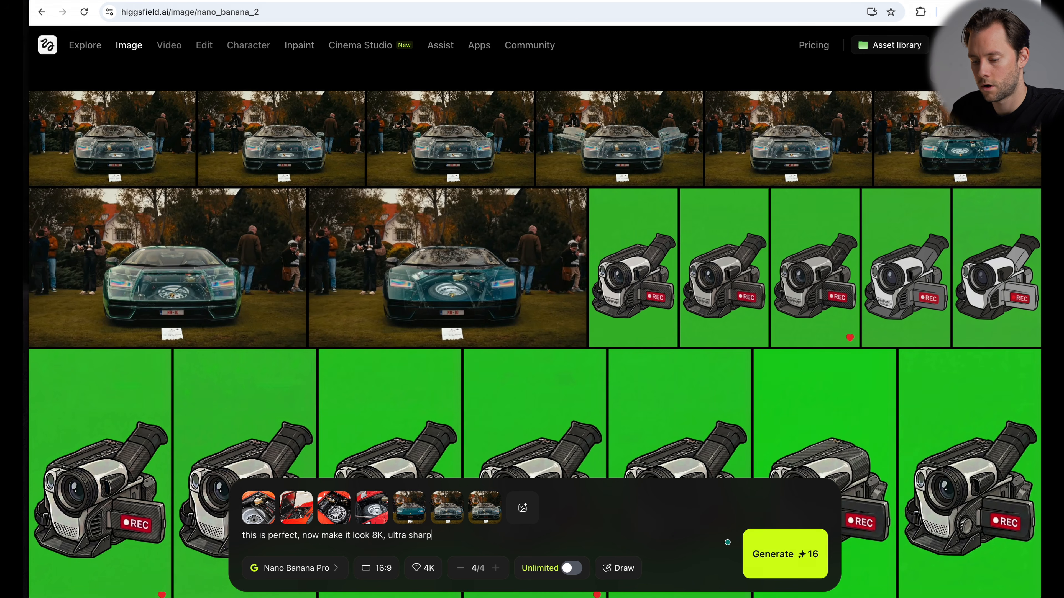
Reduce the batch to two images, generate them, and check that the quality setting is still 4K
left_click(460, 568)
left_click(460, 568)
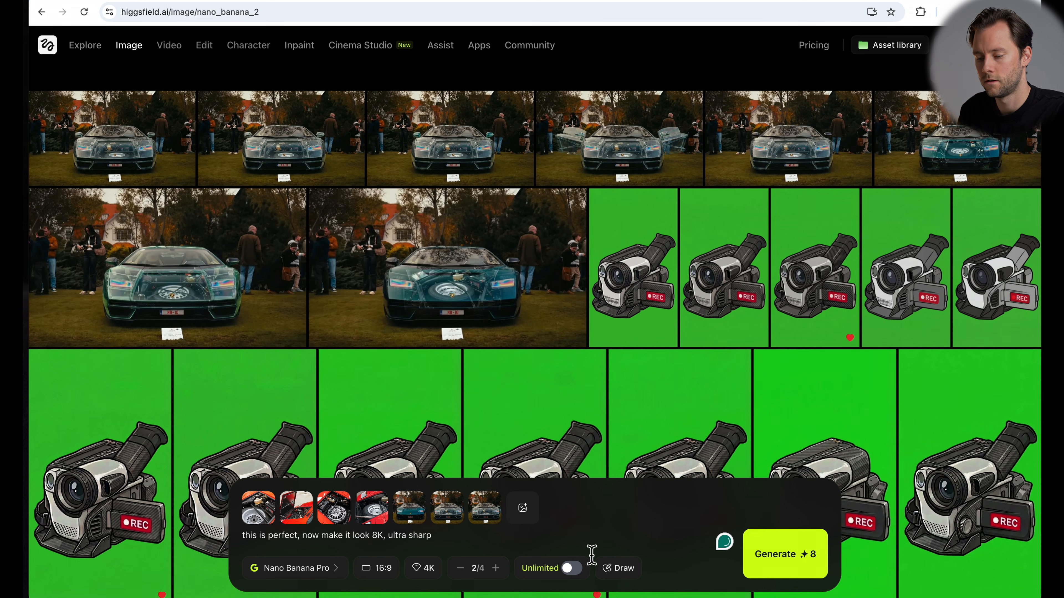
left_click(787, 570)
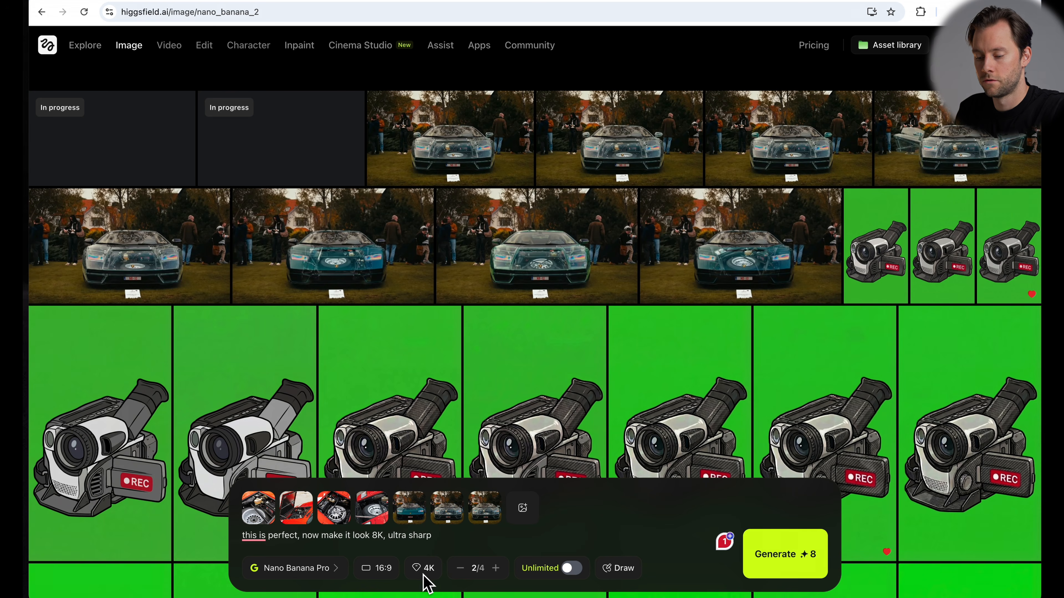
left_click(424, 573)
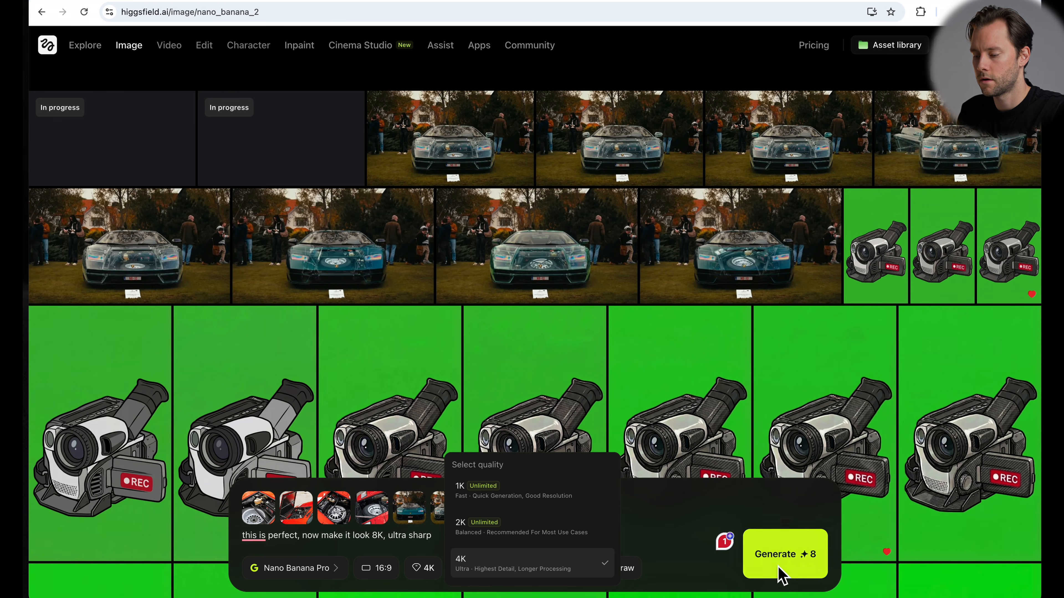
left_click(734, 580)
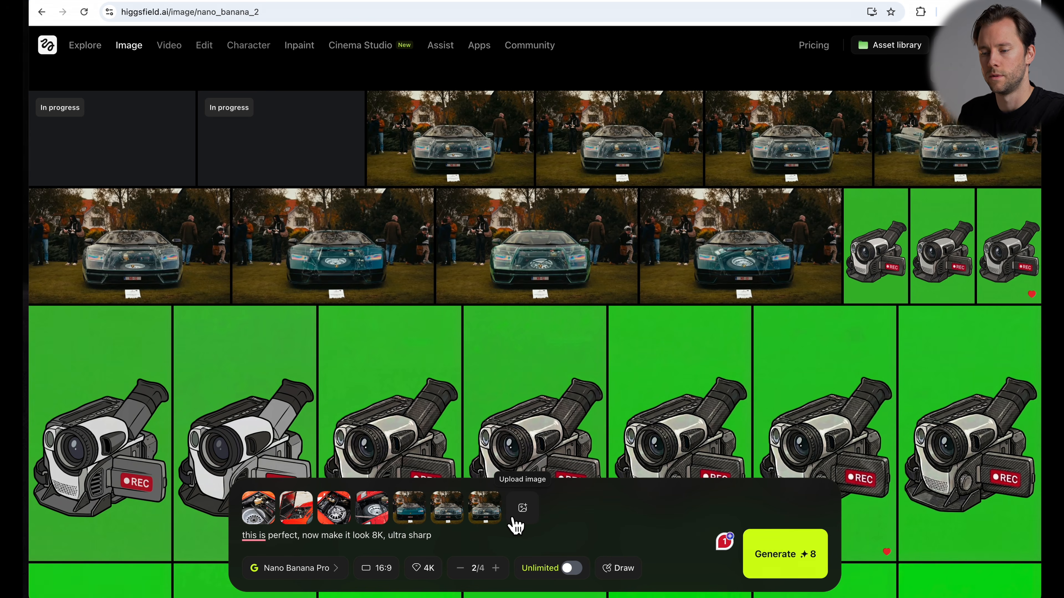
Open the first newly generated 4K image and inspect its glass bodywork and front trunk details at enlarged size
left_click(121, 147)
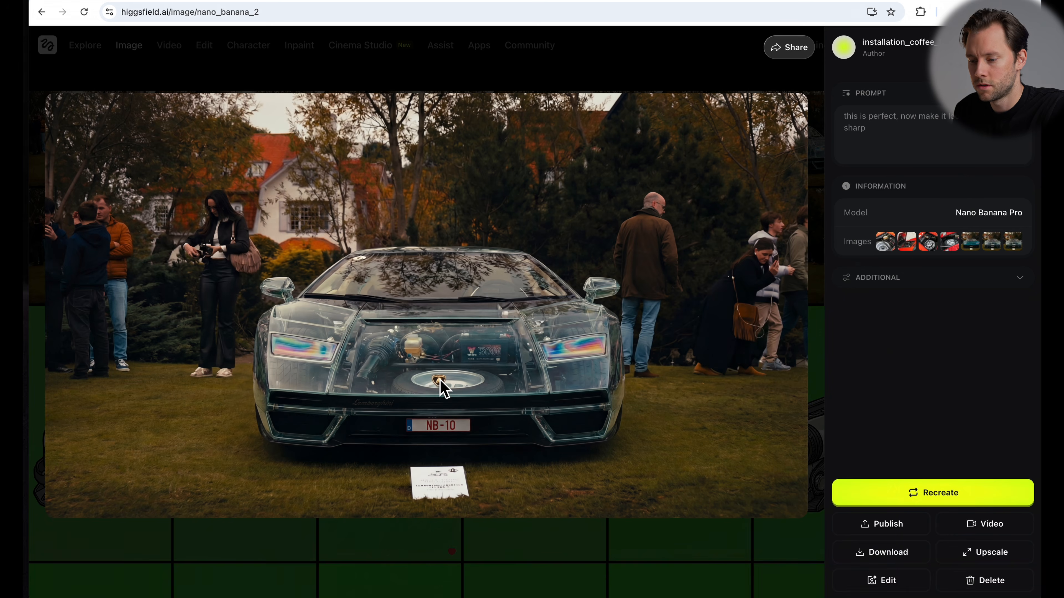
left_click(444, 390)
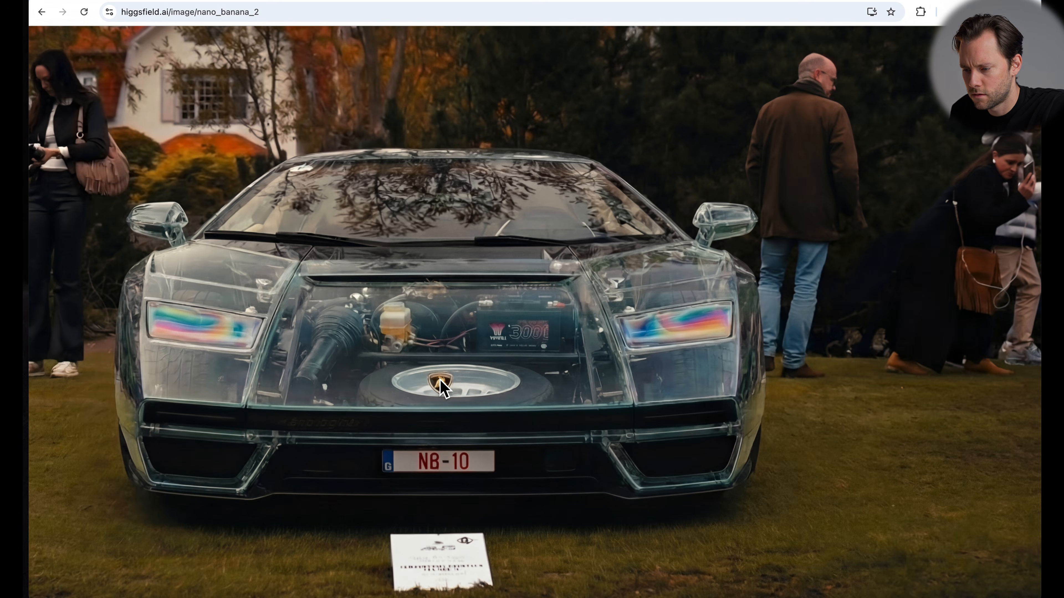
left_click(444, 390)
Compare the generated image's front trunk with the red car reference screenshots on the desktop, and download the image
left_click_drag(1041, 272, 897, 296)
left_click(1015, 206)
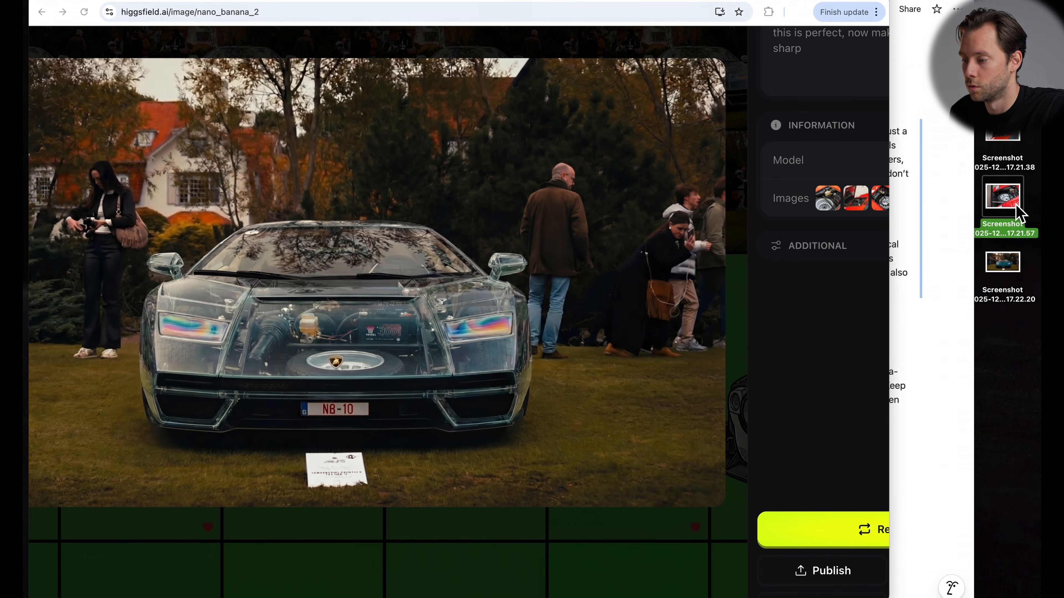
key("space")
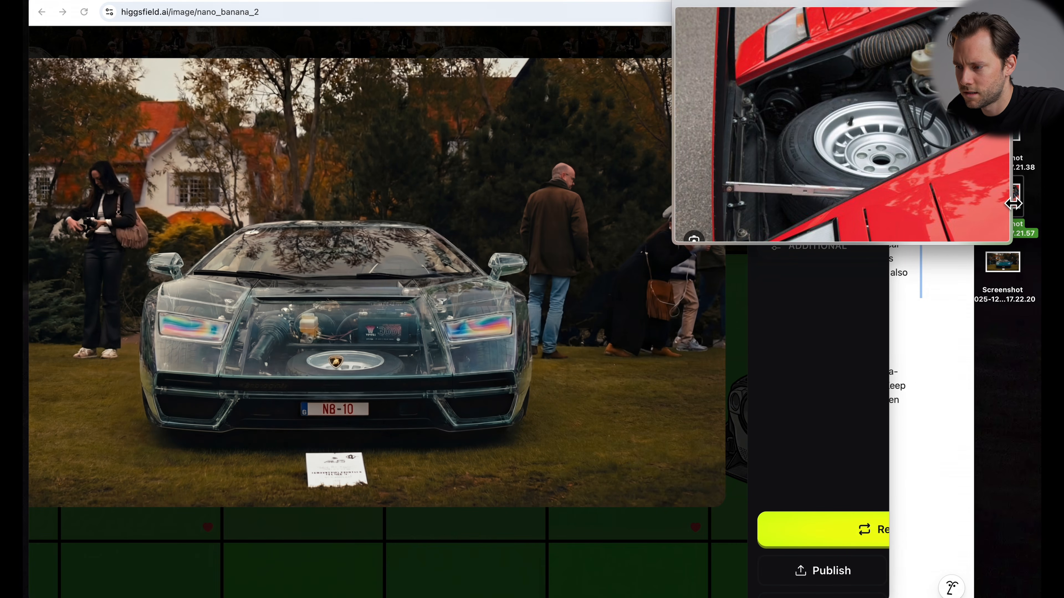
key("Up")
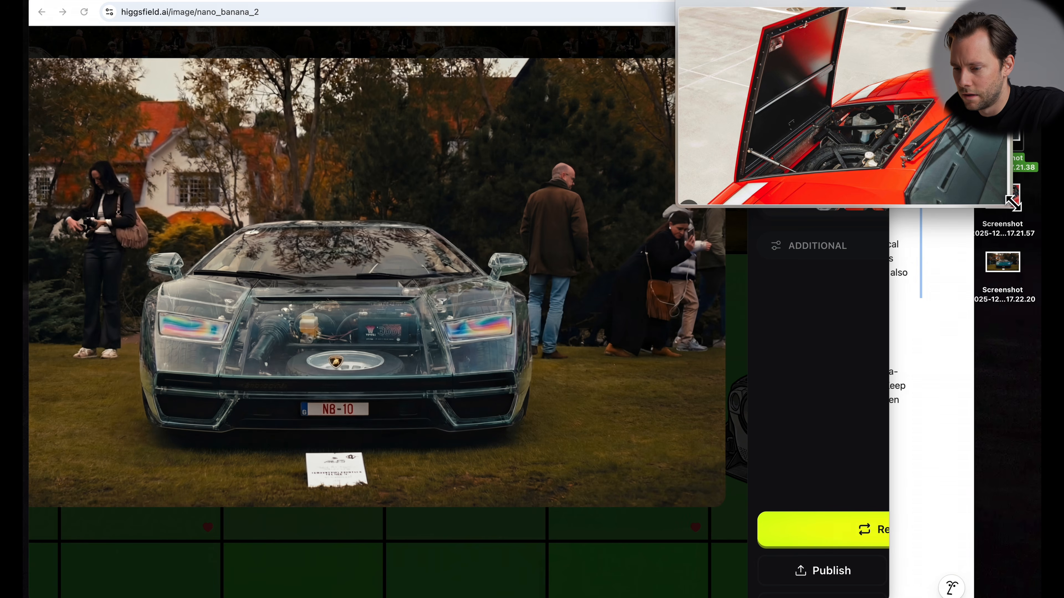
key("Down")
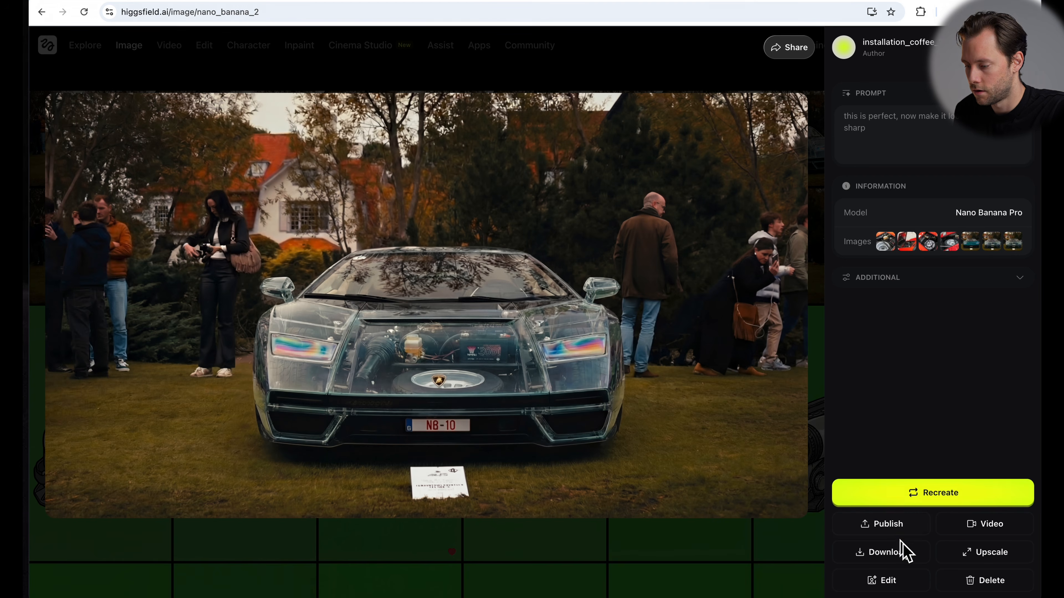
left_click(894, 557)
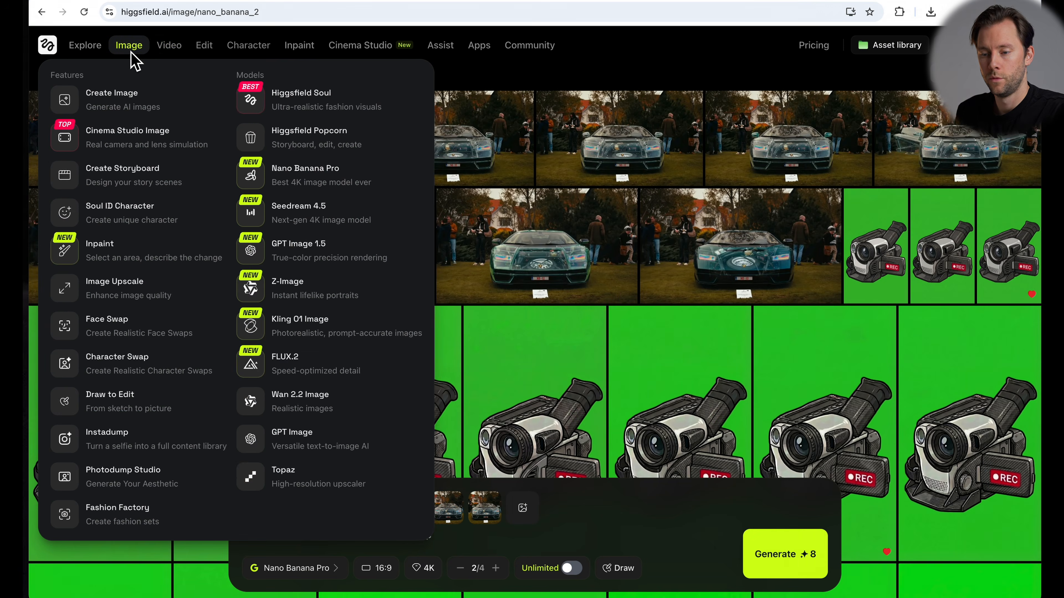
Go to video editing and select the Kling O1 Video Edit model
mouse_move(170, 46)
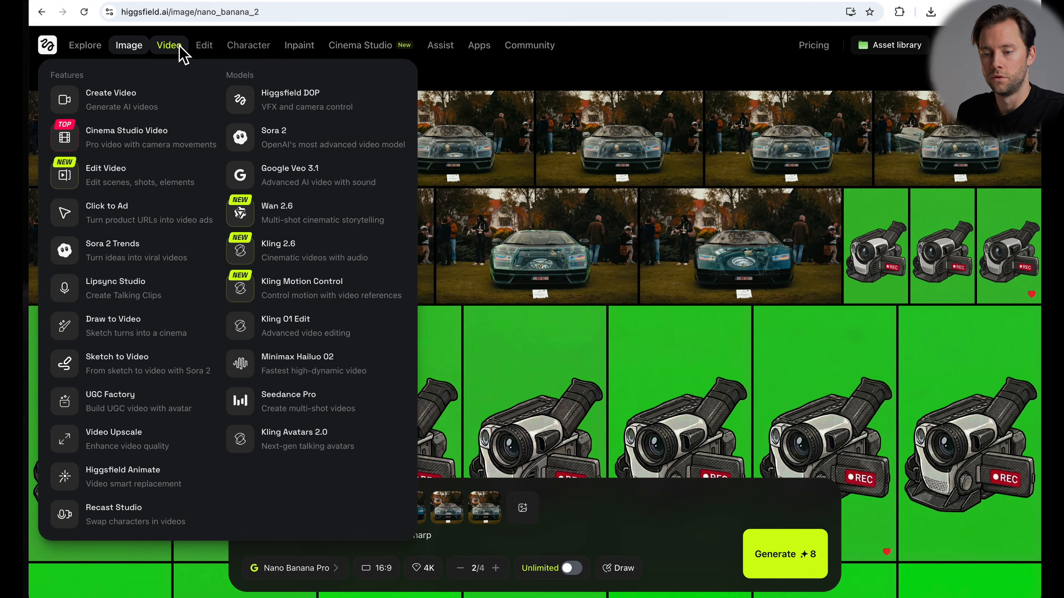
left_click(117, 109)
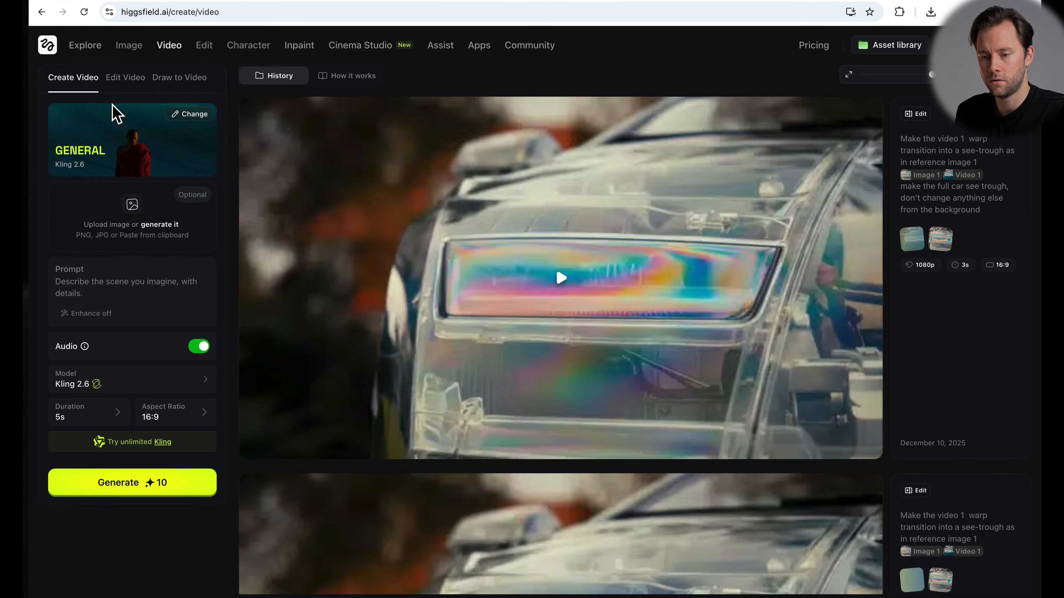
left_click(135, 81)
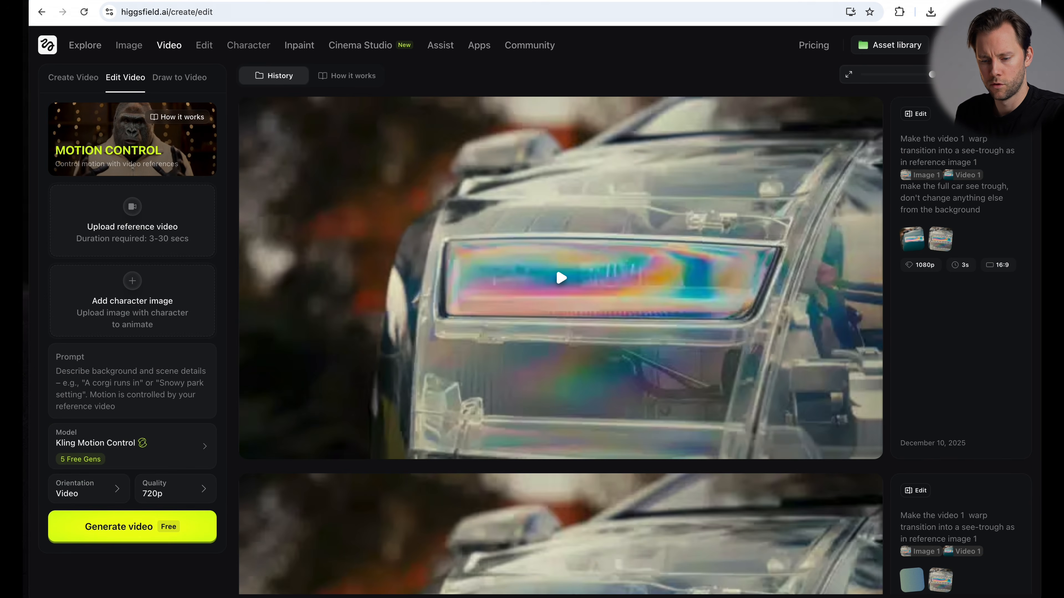
left_click(110, 450)
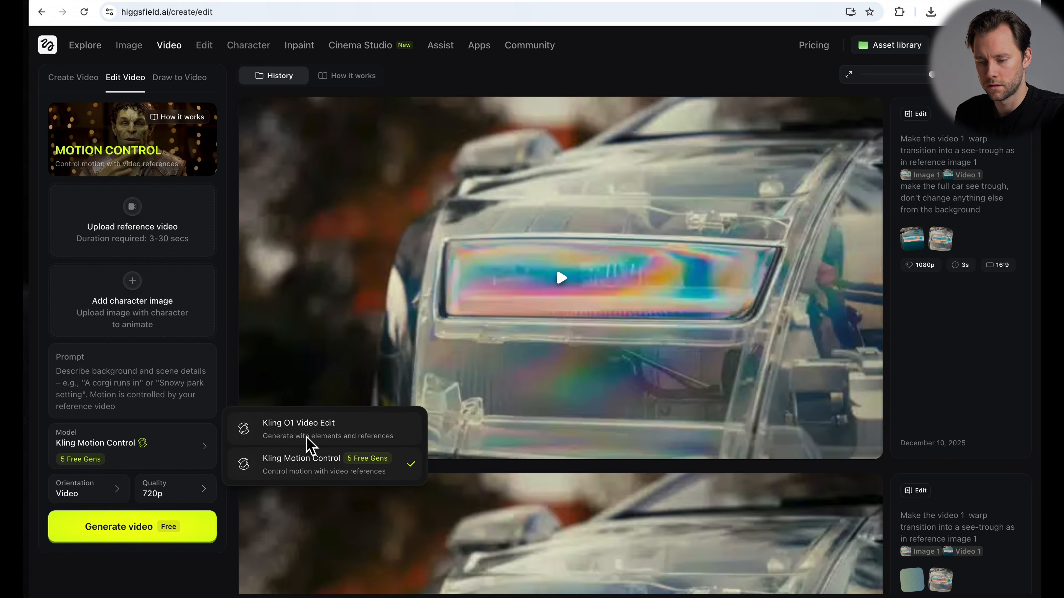
left_click(310, 440)
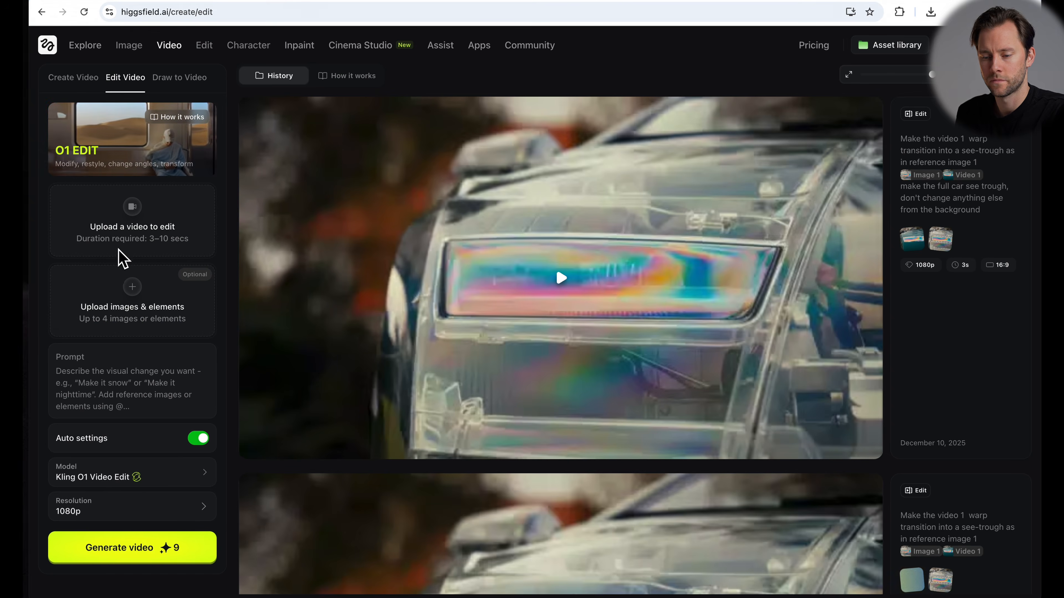
Add the car's front-view clip from the desktop folder Lambo shots as the video to edit
left_click_drag(26, 238, 111, 238)
double_click(70, 189)
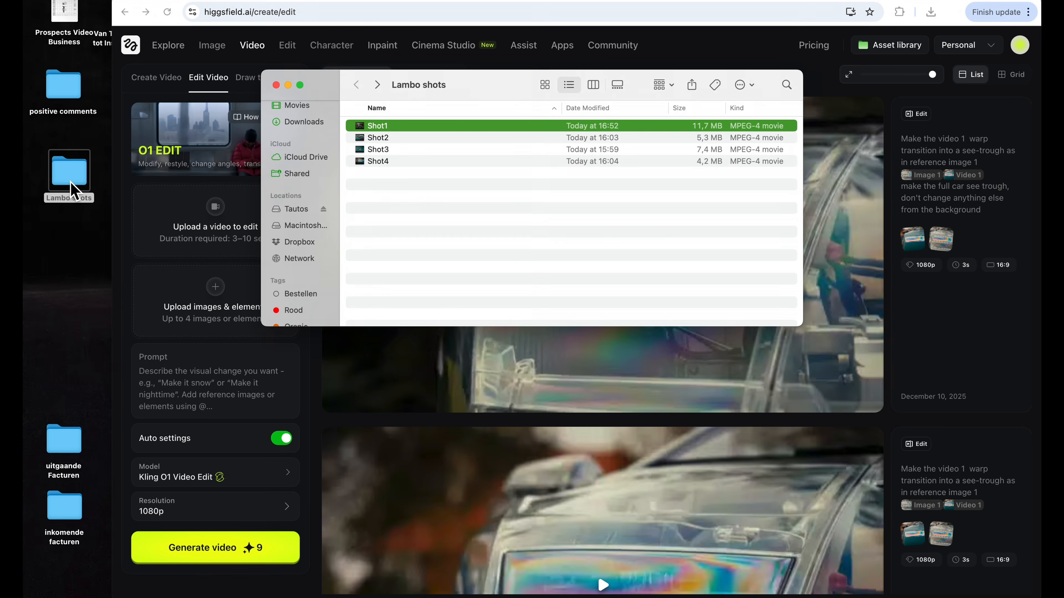
key("space")
key("space")
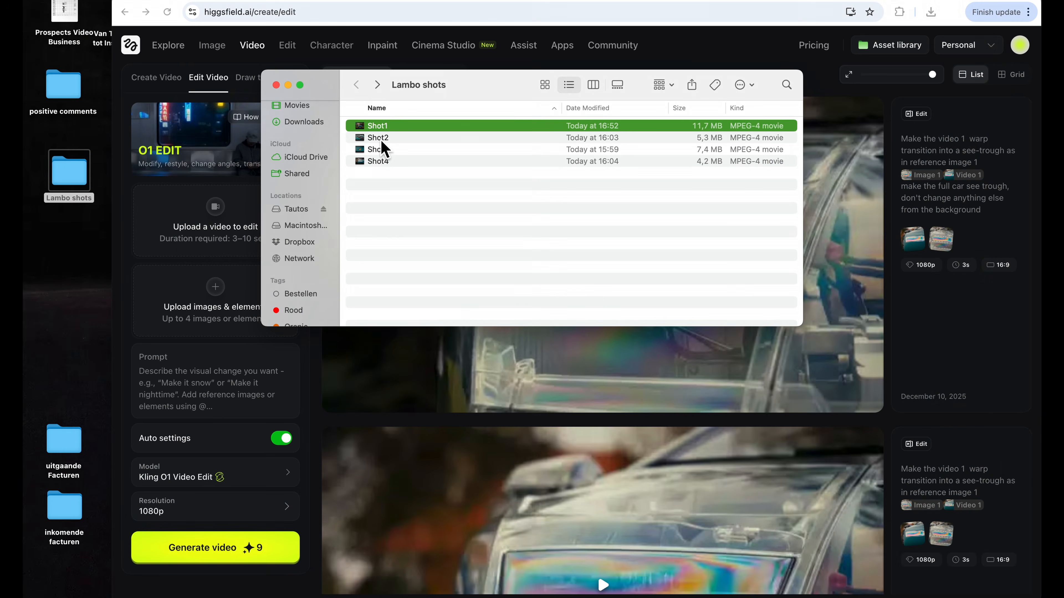
left_click_drag(366, 138, 233, 238)
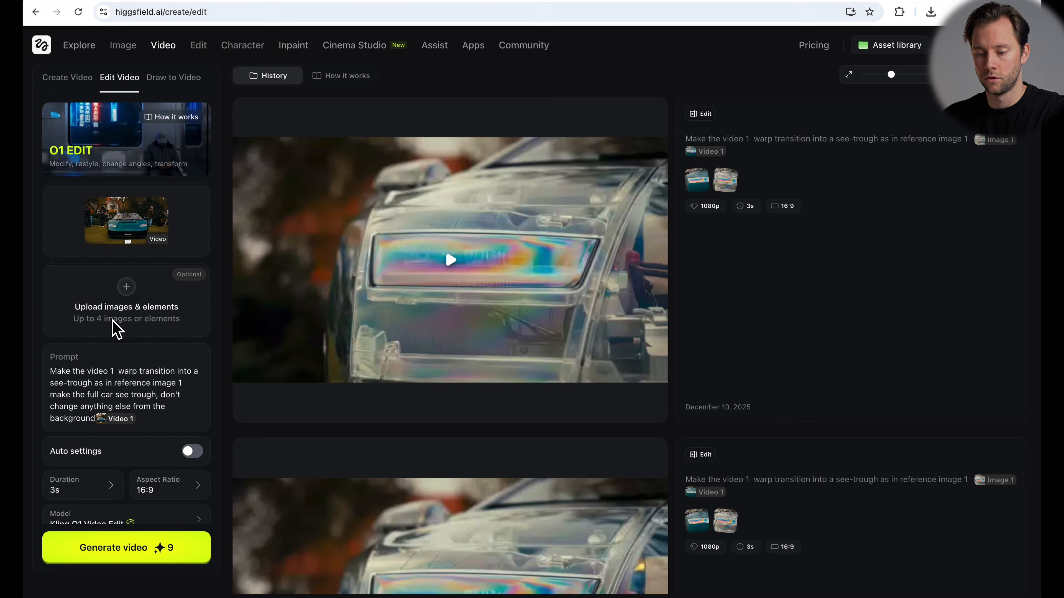
Try to add the downloaded 4K glass-car PNG from the Downloads folder as the reference image
left_click(930, 11)
left_click(900, 64)
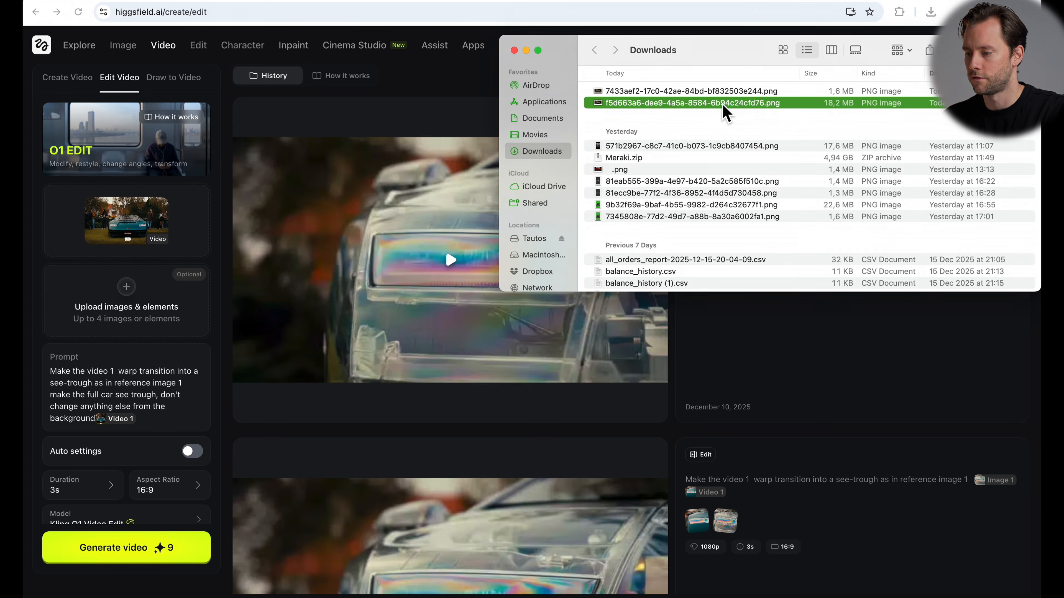
left_click_drag(716, 112, 144, 320)
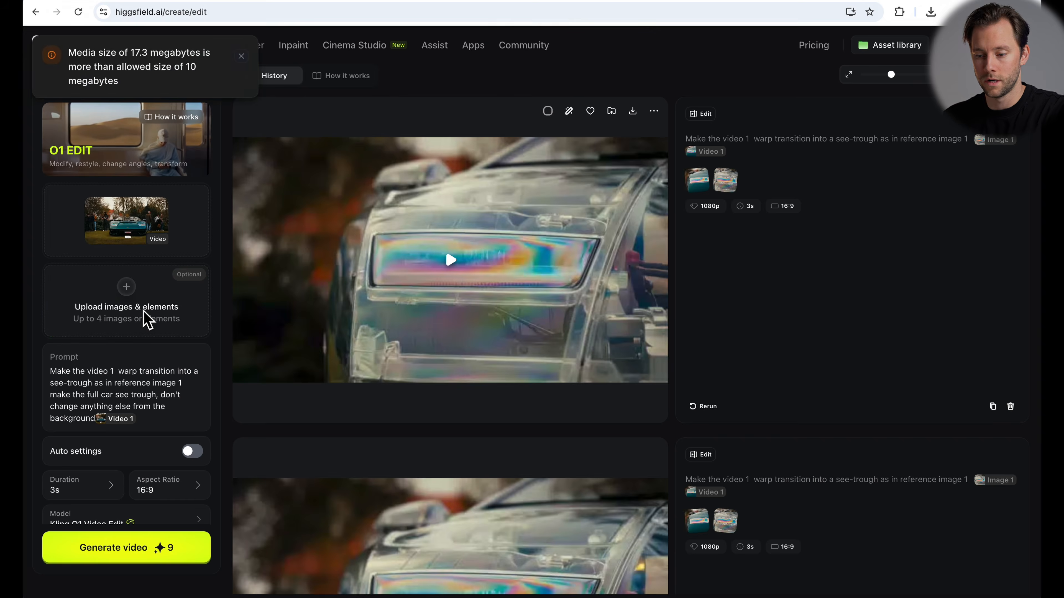
Preview the downloaded glass-car PNG, capture the preview as a screenshot, and add the capture as the reference image
left_click(930, 11)
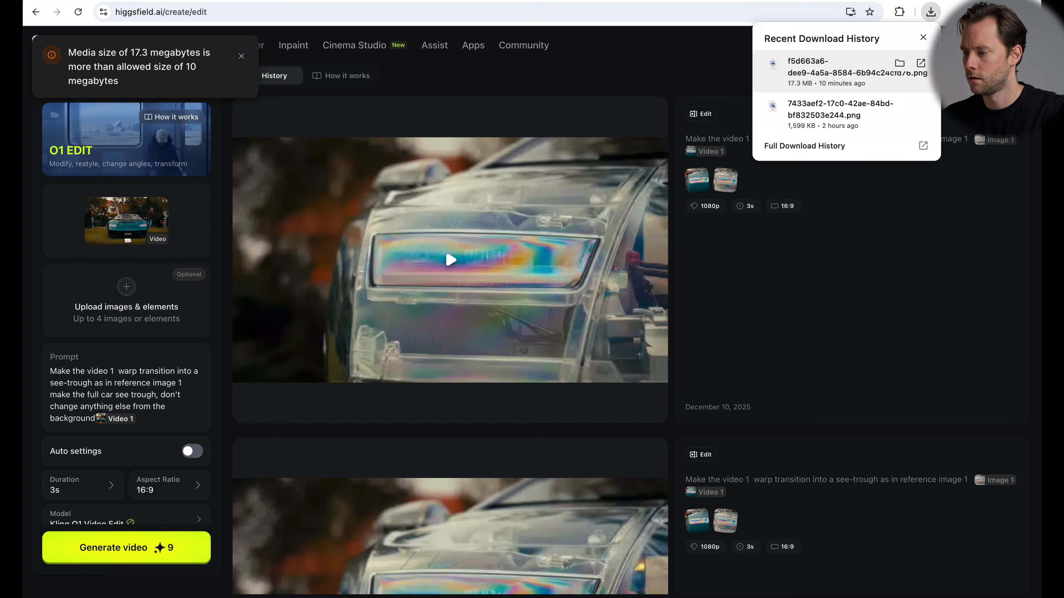
left_click(899, 63)
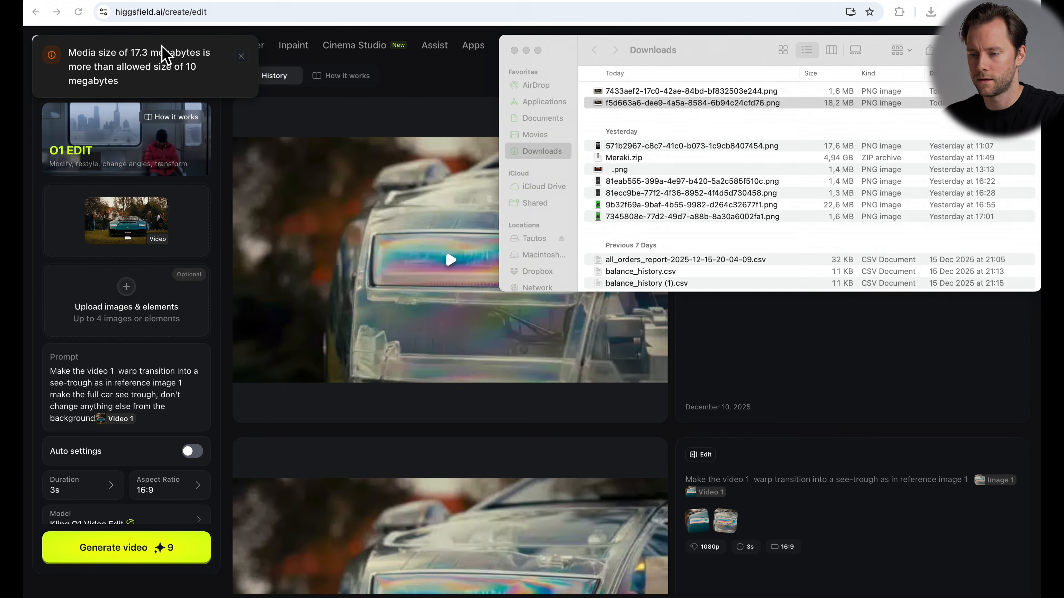
key("space")
left_click_drag(42, 1, 118, 314)
key("shift+super+4")
key("space")
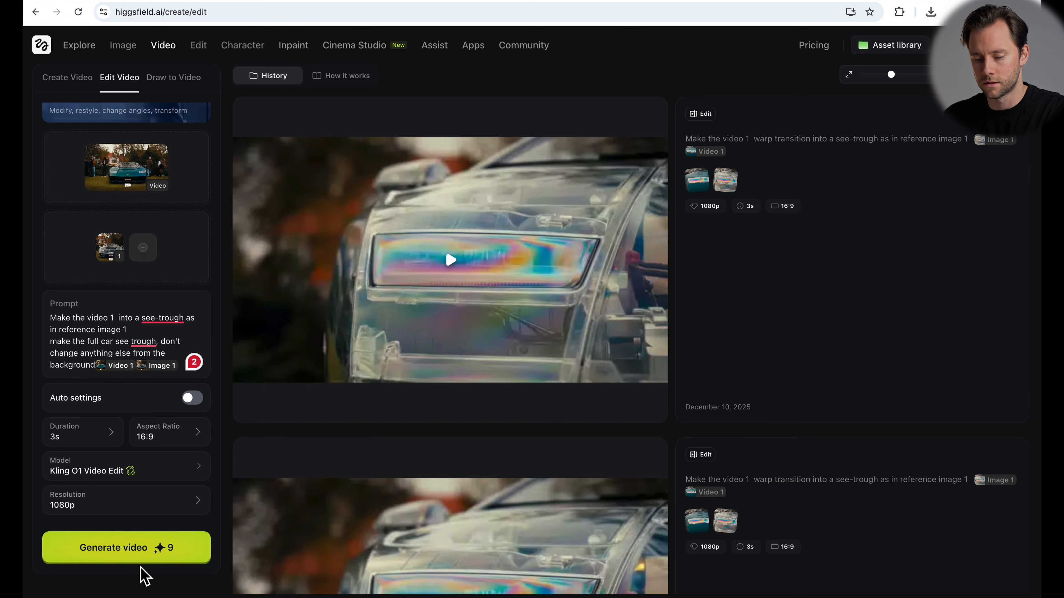
Generate two videos that make the full car see-through as in reference image 1, at 3s, 16:9 and 1080p
left_click(131, 550)
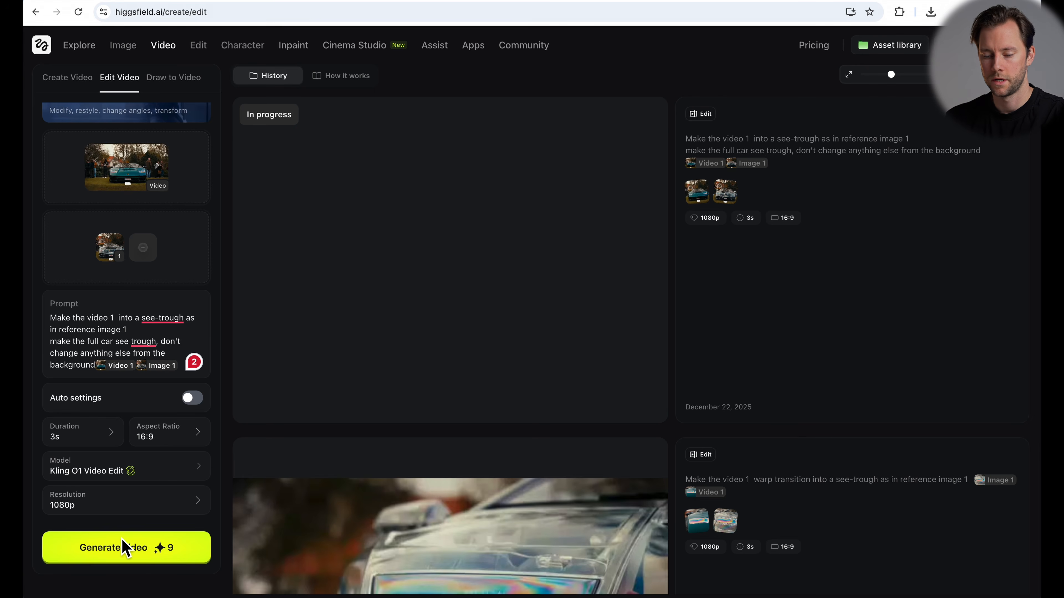
left_click(130, 551)
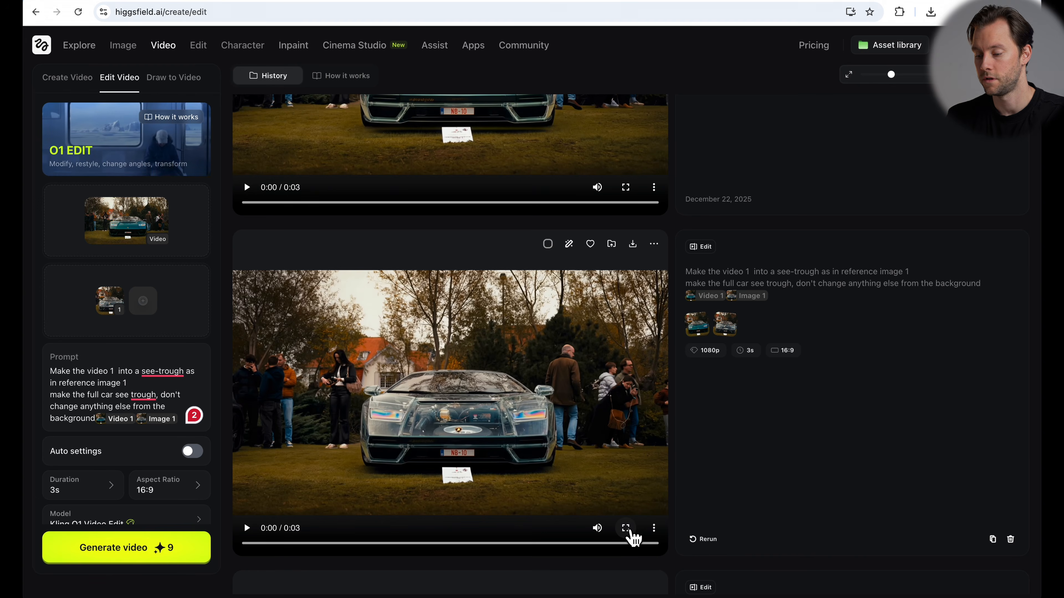
Play both generated glass-car videos full screen to compare them, and download the newest one
left_click(632, 536)
left_click(539, 340)
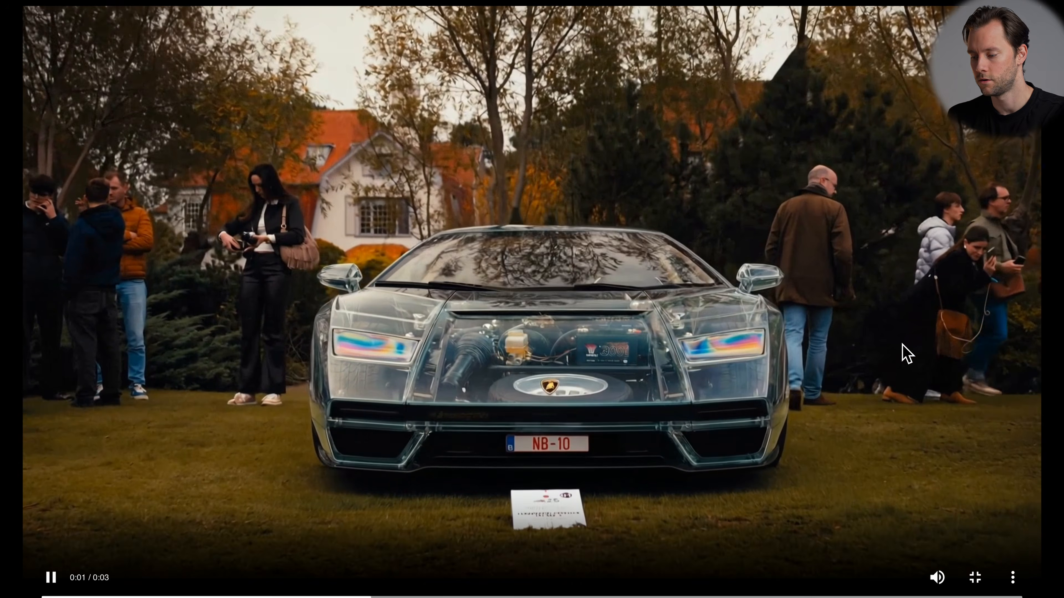
key("Escape")
scroll(666, 321, "down", 3)
left_click(627, 395)
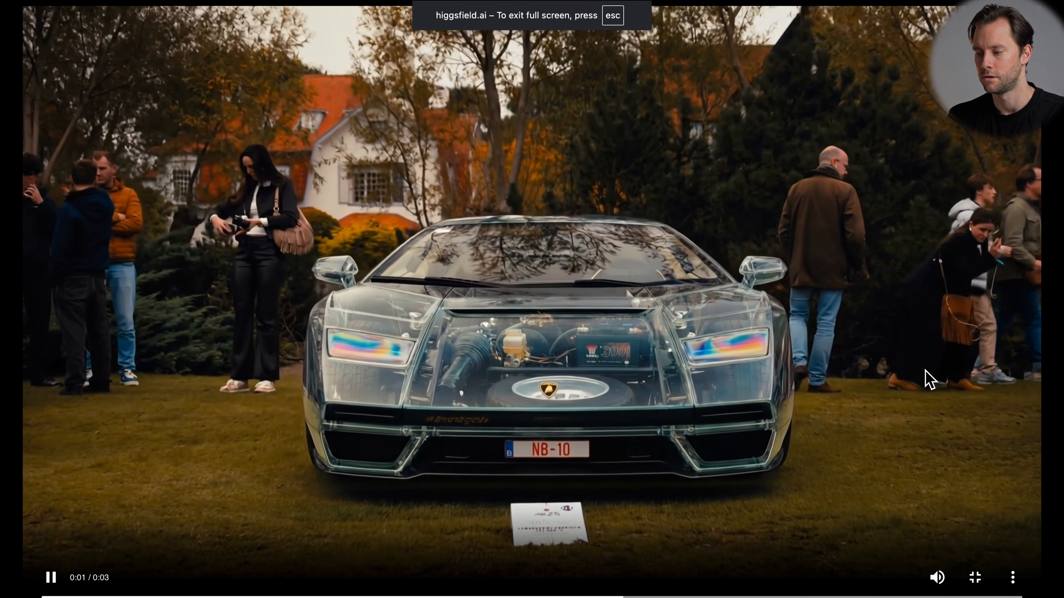
key("Escape")
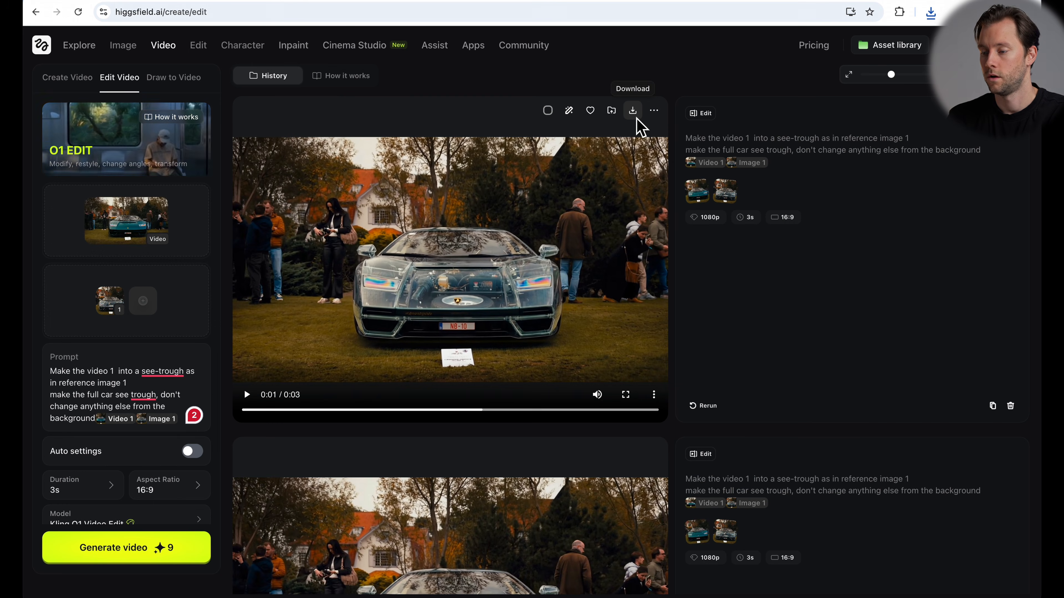
left_click(634, 114)
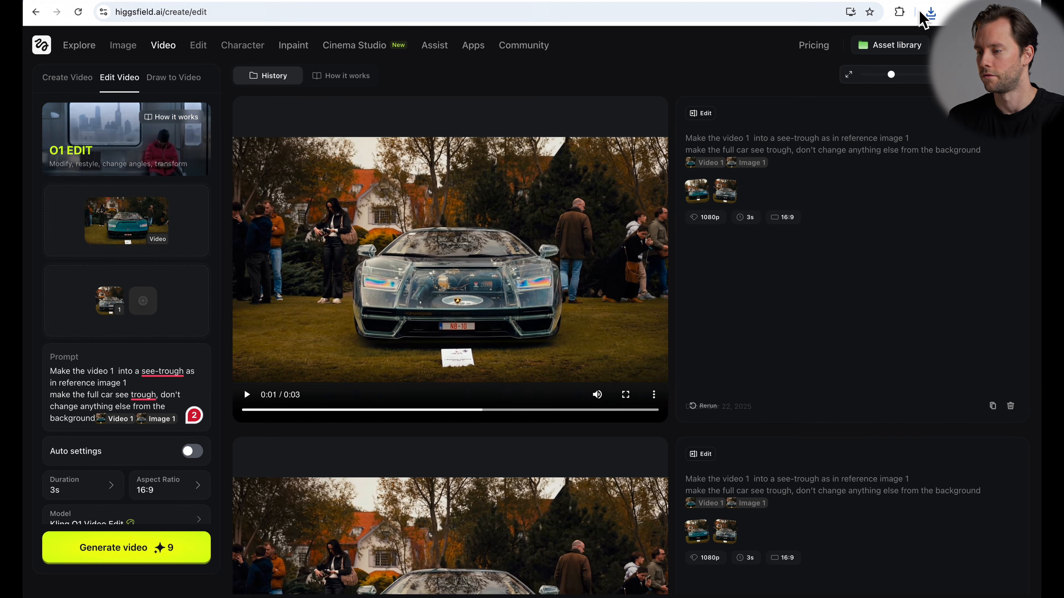
Open the newest downloaded glass-car video from the Downloads folder and play it full screen
left_click(931, 13)
left_click(901, 78)
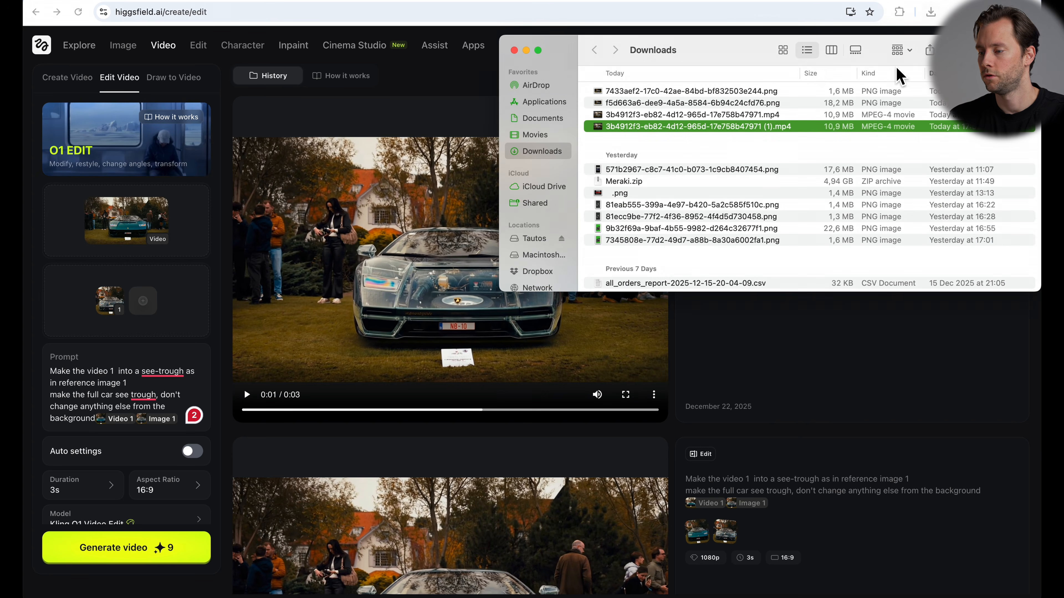
double_click(740, 128)
left_click(55, 12)
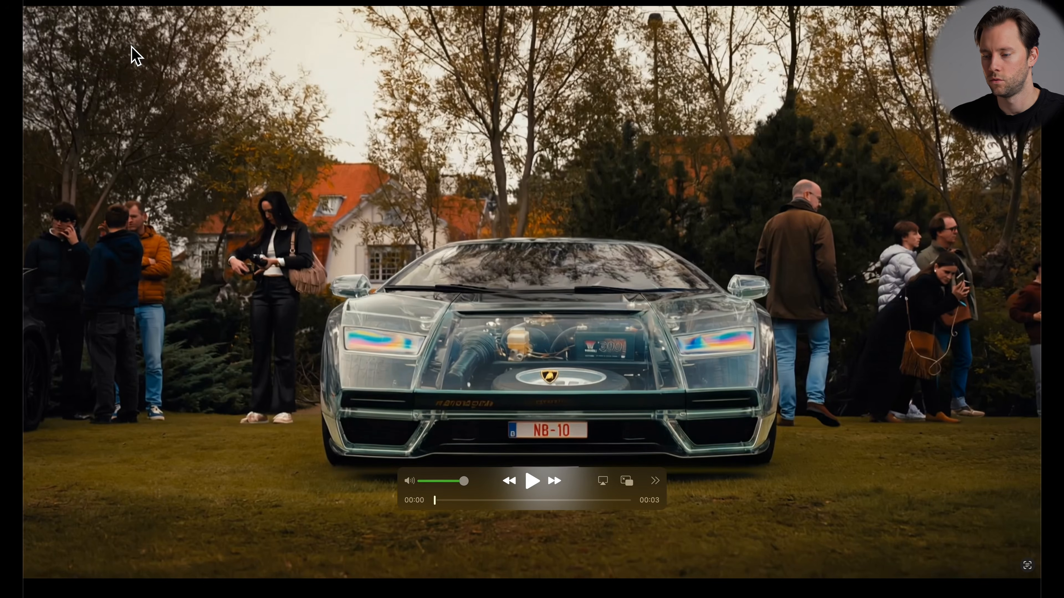
key("space")
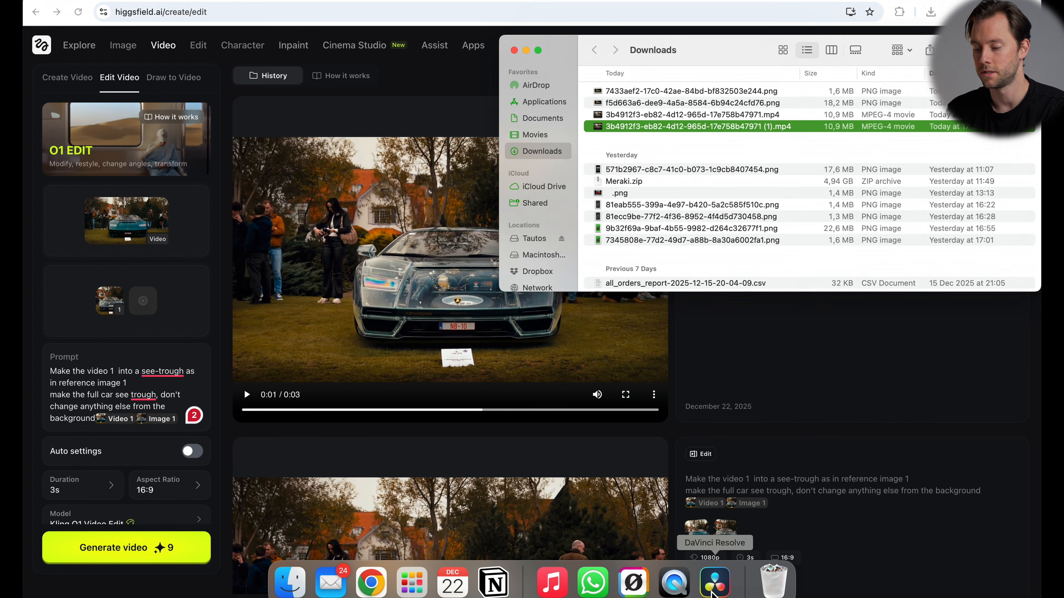
Switch to DaVinci Resolve and place the downloaded glass-car MP4 on Video 2 at the timeline start, above C5717.MP4
left_click(715, 593)
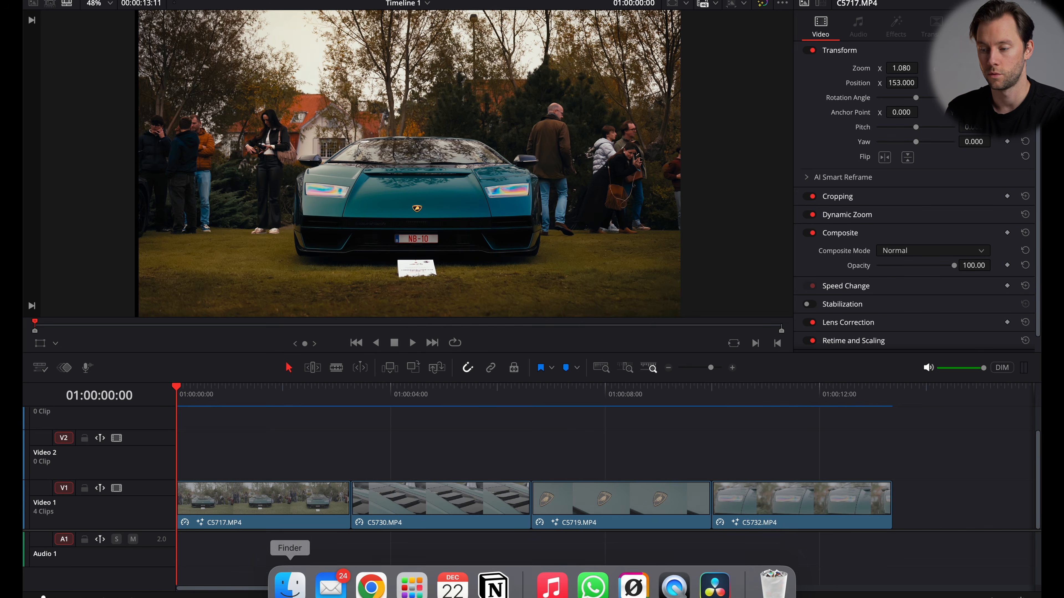
left_click(289, 582)
left_click_drag(634, 126, 173, 467)
left_click(329, 476)
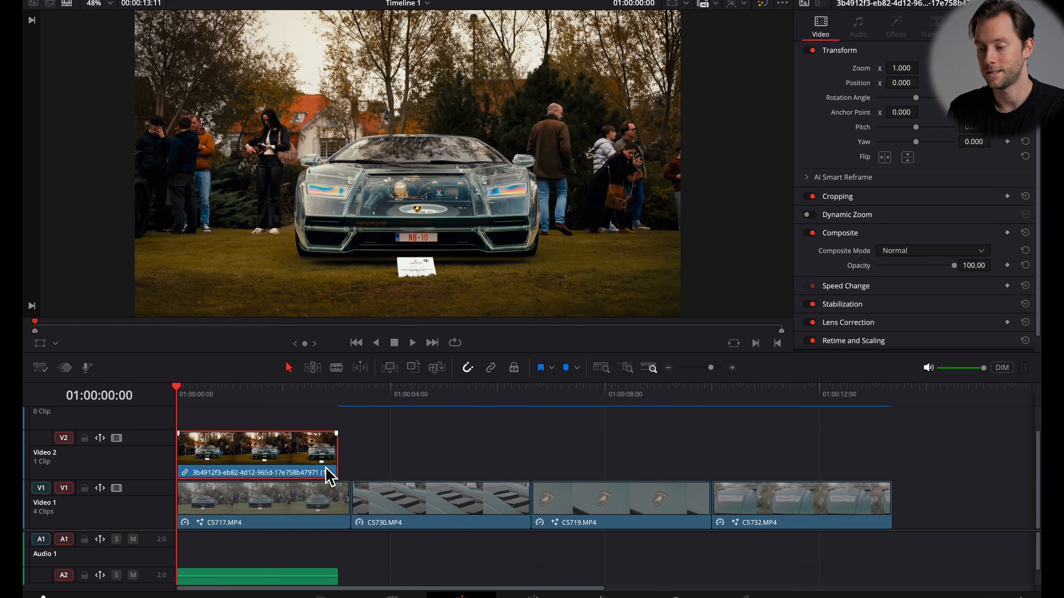
Delete the glass-car clip's audio and ripple-trim the end of C5717.MP4 to match the glass-car clip's end
left_click(339, 398)
left_click(298, 578, "alt")
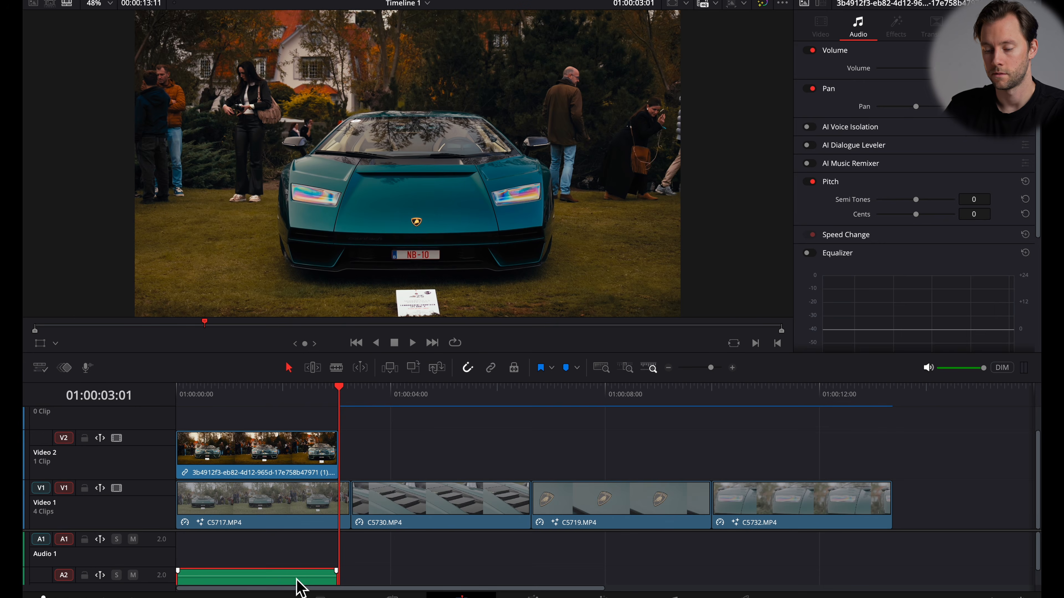
key("Delete")
left_click_drag(349, 518, 338, 518)
Add a long fade-in to the glass-car clip on Video 2 and play back the transition from the original car
left_click_drag(210, 397, 281, 439)
key("space")
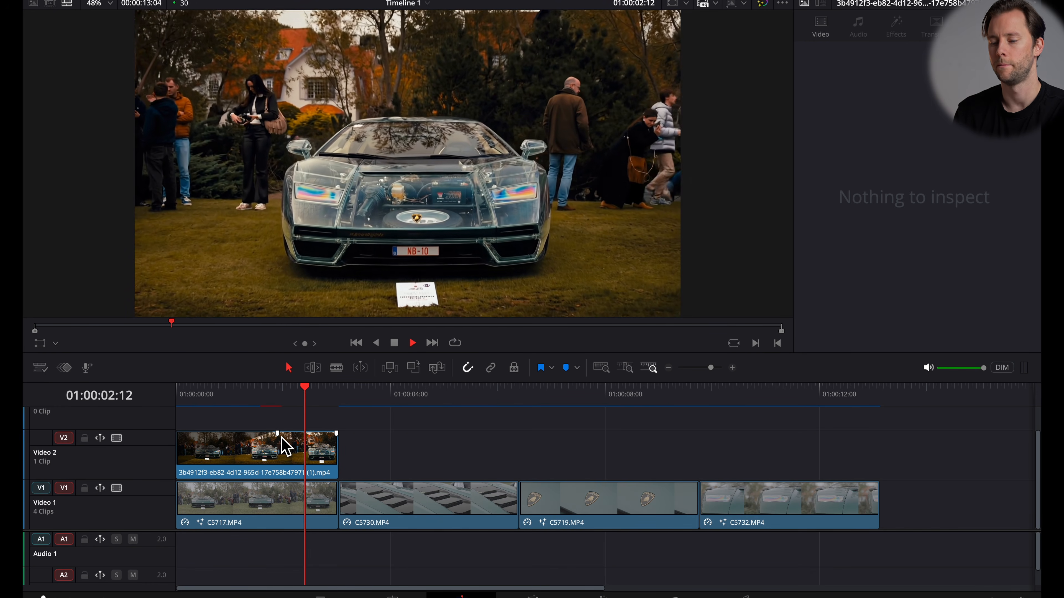
key("space")
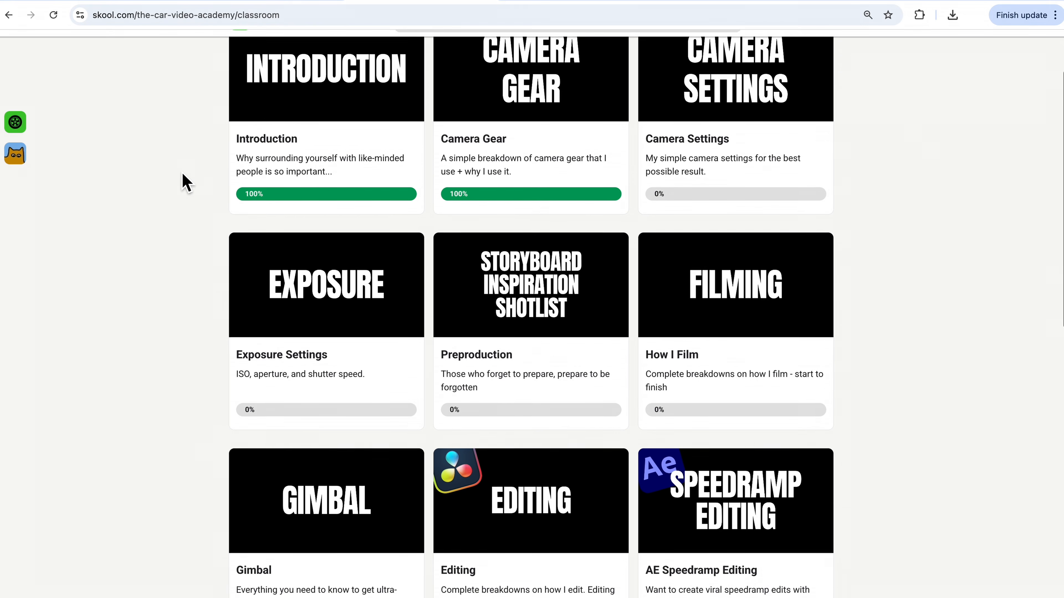
Switch to the TheCarVideo Academy site on Skool and browse its classroom courses and community posts
scroll(183, 181, "down", 1)
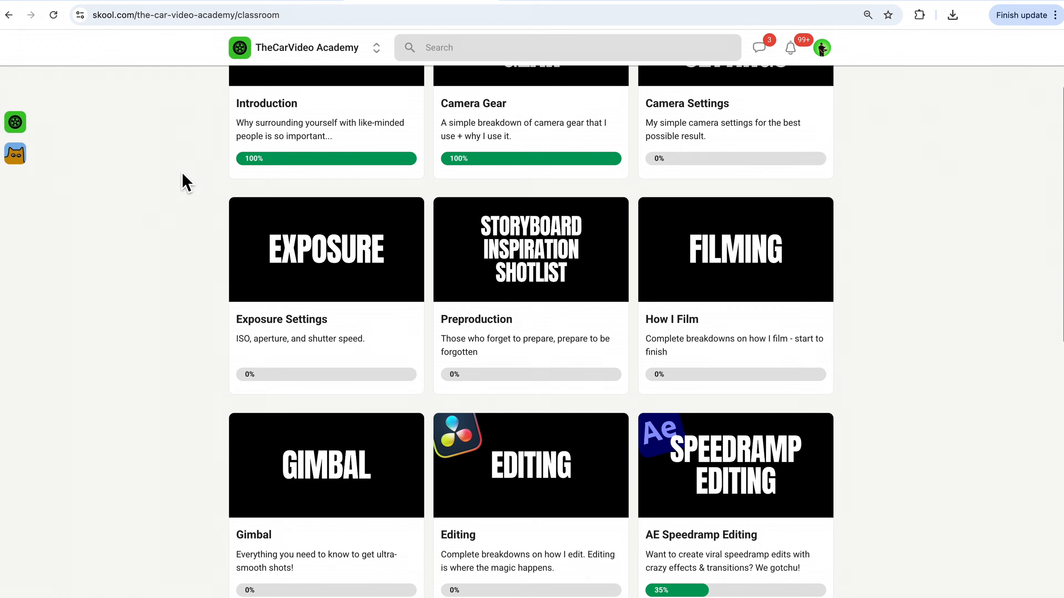
scroll(184, 181, "down", 3)
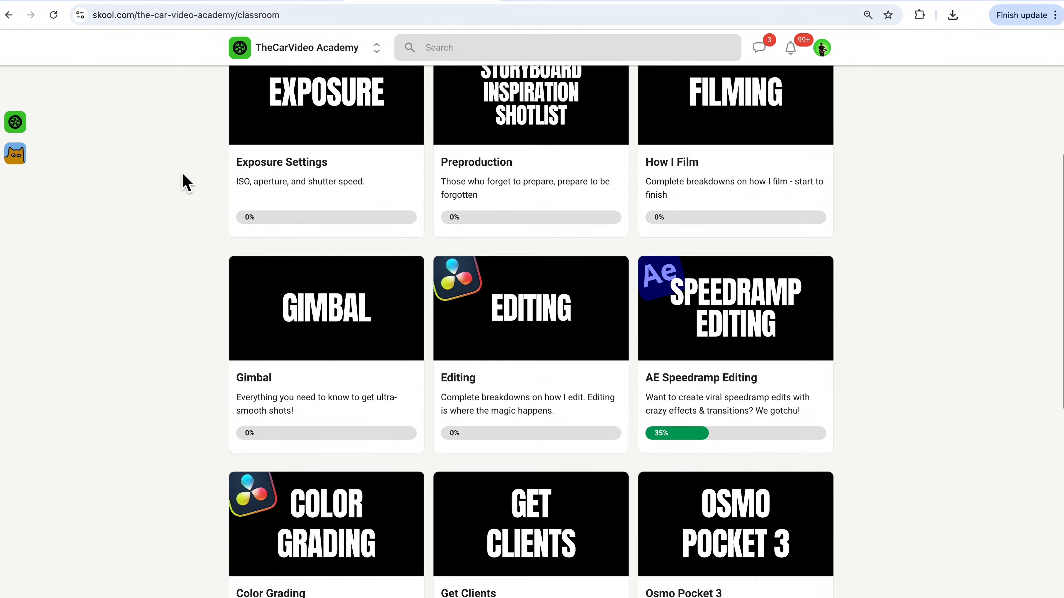
scroll(185, 181, "up", 6)
left_click(243, 86)
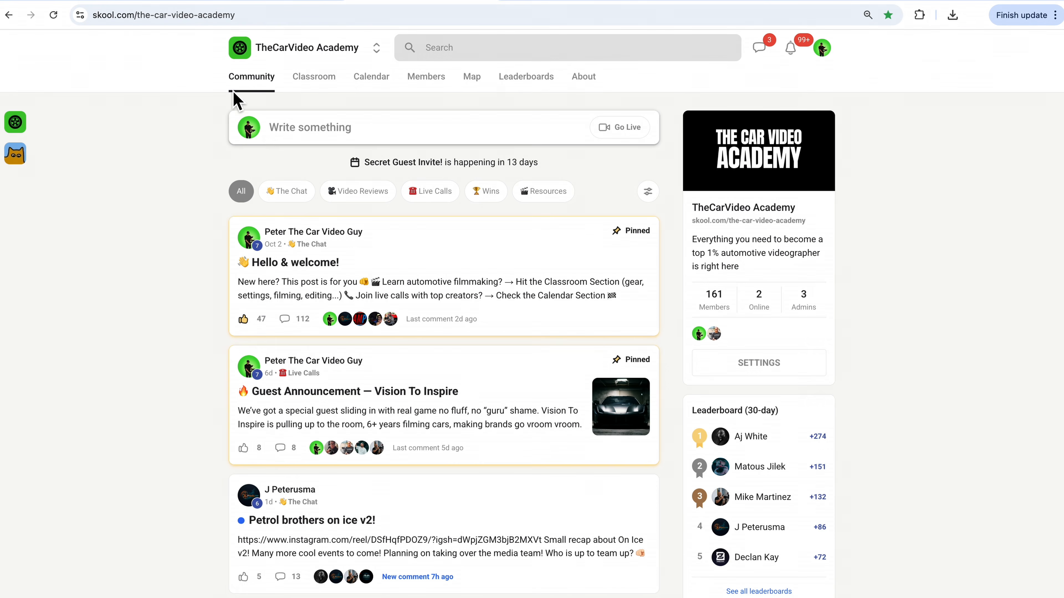
scroll(165, 257, "down", 5)
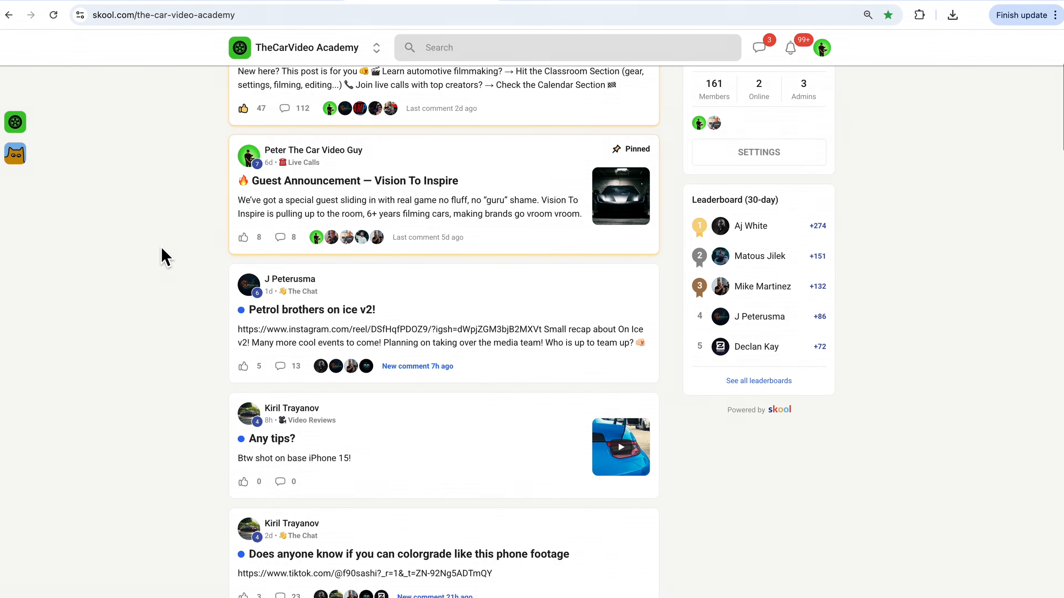
scroll(165, 256, "down", 3)
scroll(164, 257, "down", 6)
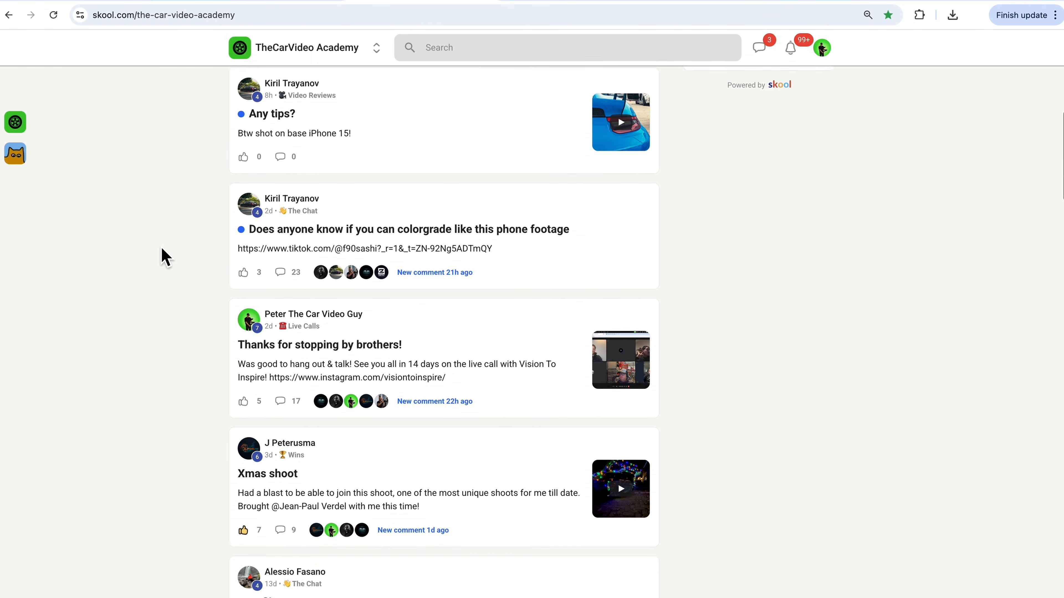